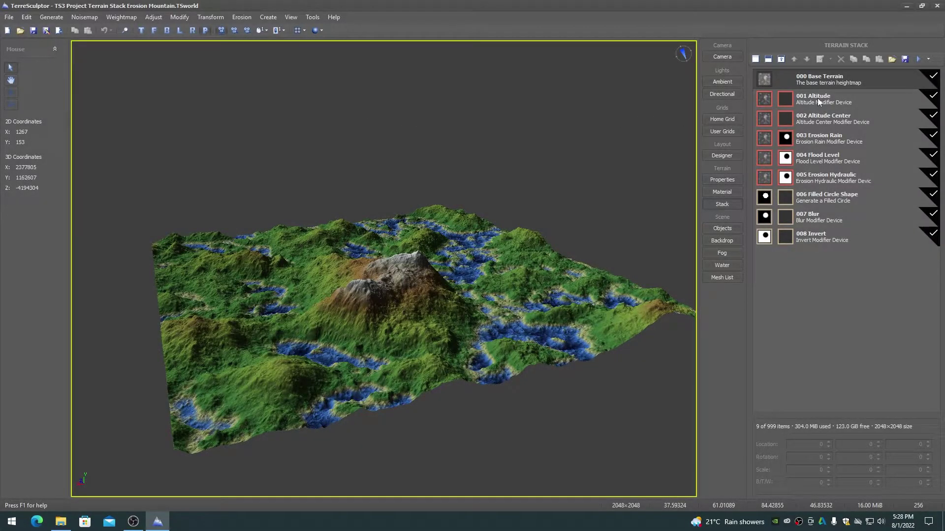
Preview the Altitude, Altitude Center, Erosion Rain, Flood Level and Erosion Hydraulic stack items in turn.
left_click(817, 102)
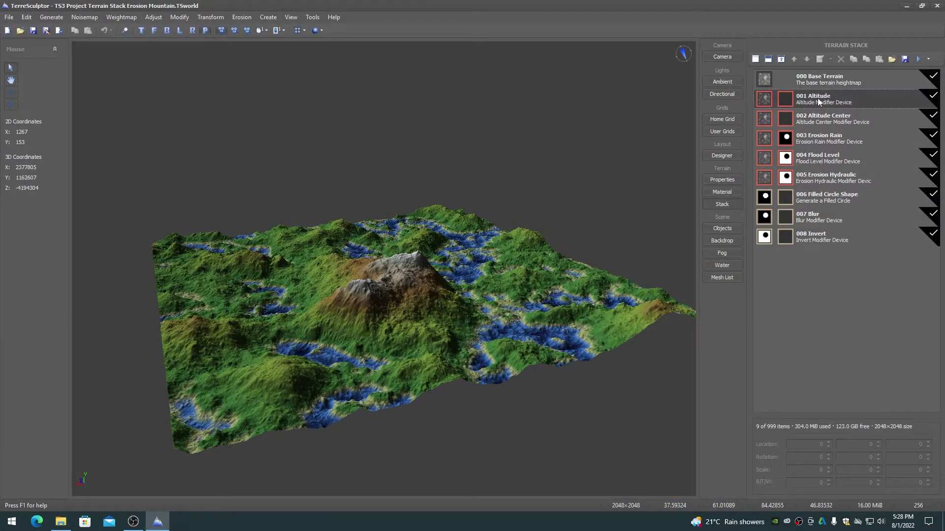
left_click(817, 121)
left_click(817, 142)
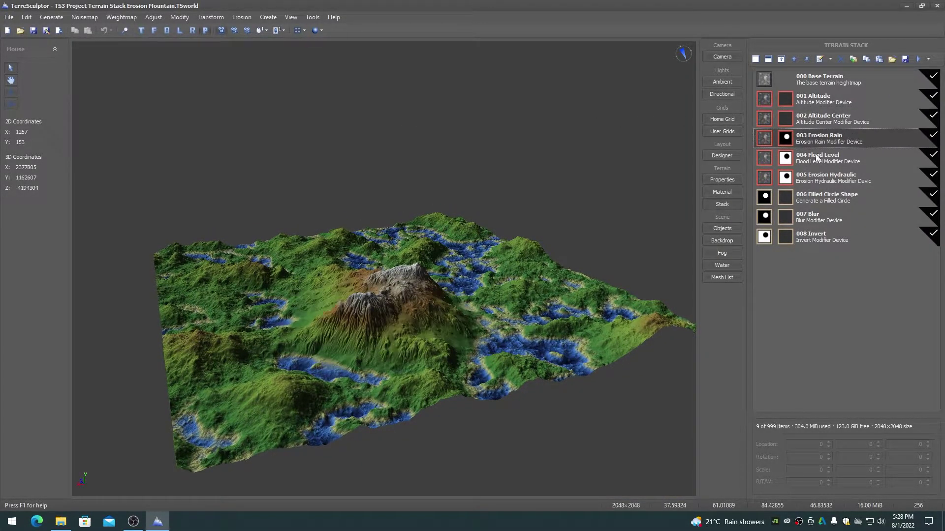
left_click(818, 161)
left_click(817, 181)
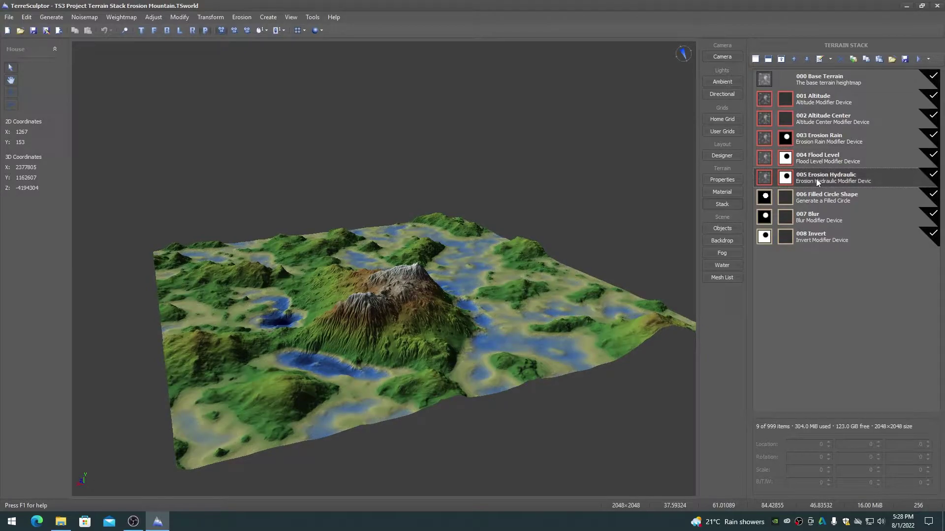
left_click(397, 125)
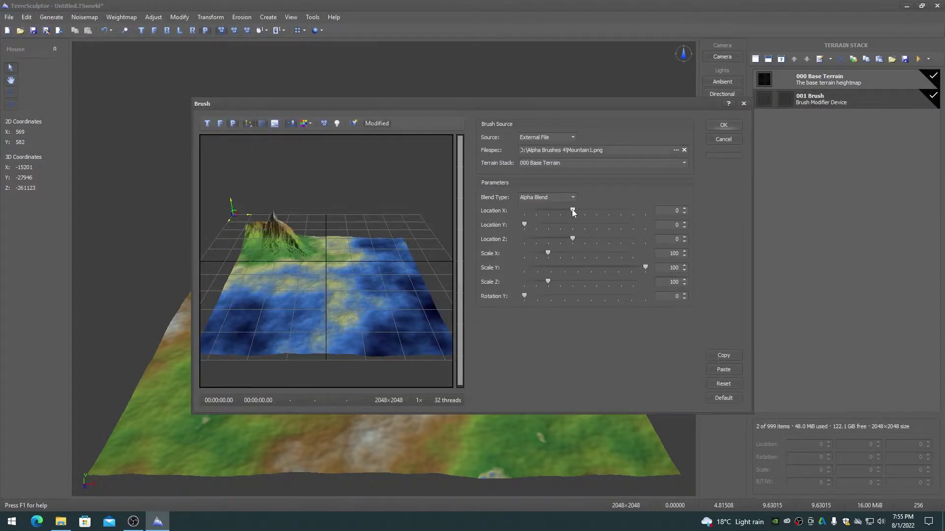
Position the first mountain brush, confirm it, and rebuild the whole terrain stack.
left_click_drag(573, 211, 581, 210)
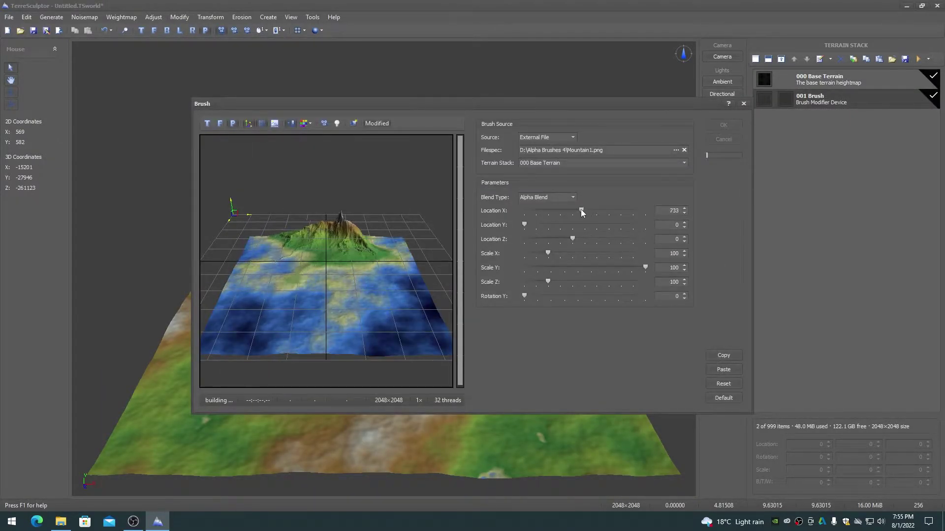
left_click_drag(644, 267, 632, 267)
left_click(723, 125)
left_click(928, 60)
left_click(901, 106)
Add a second Brush item using the Mountain3 image, positioned and rotated.
left_click(755, 59)
double_click(338, 236)
type("D:\\Alpha Brushes 4\\Mountain3.png")
left_click_drag(584, 239, 586, 209)
left_click_drag(524, 295, 535, 297)
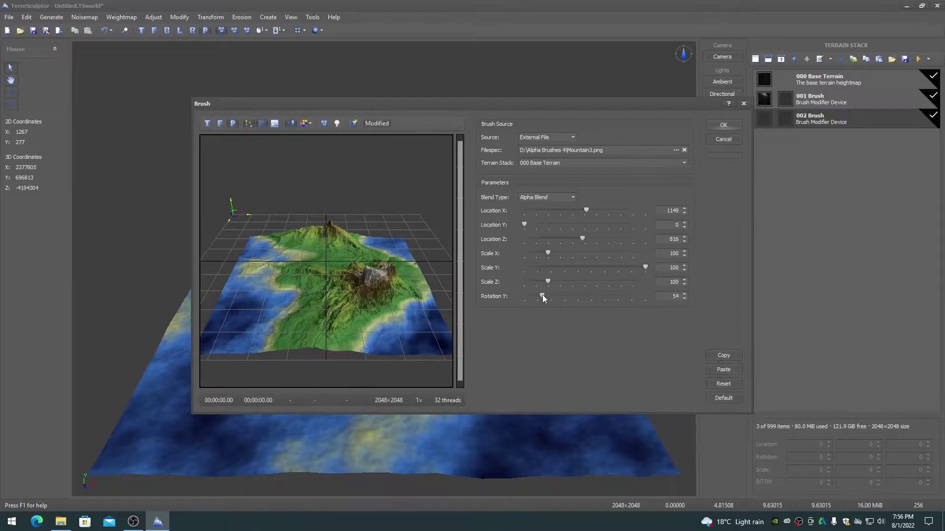
left_click(723, 124)
left_click(810, 101)
Add a third Brush item using the mountain2 image, positioned with lowered vertical scale.
left_click(756, 60)
double_click(338, 236)
type("D:\\Alpha Brushes 4\\mountain2.png")
left_click_drag(584, 239, 575, 210)
left_click_drag(645, 267, 612, 269)
left_click(724, 125)
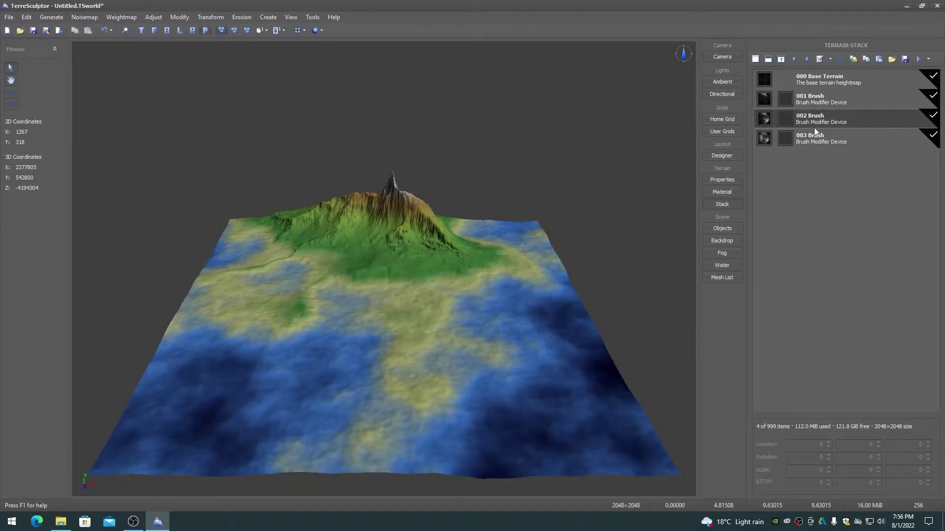
Set the viewport to Normal level of detail.
left_click_drag(630, 155, 467, 108)
left_click(297, 31)
left_click(322, 54)
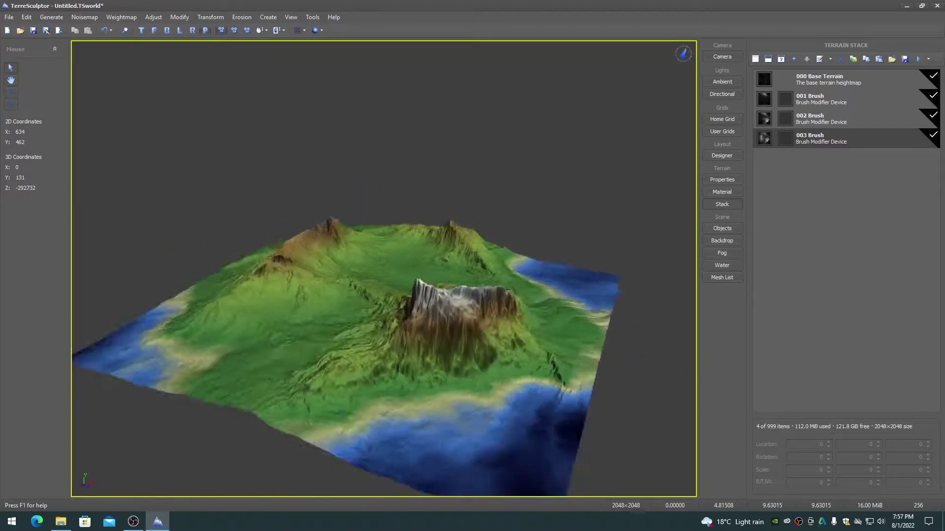
Lower the 002 Brush's vertical scale and rebuild the terrain stack.
double_click(809, 118)
left_click_drag(645, 267, 612, 268)
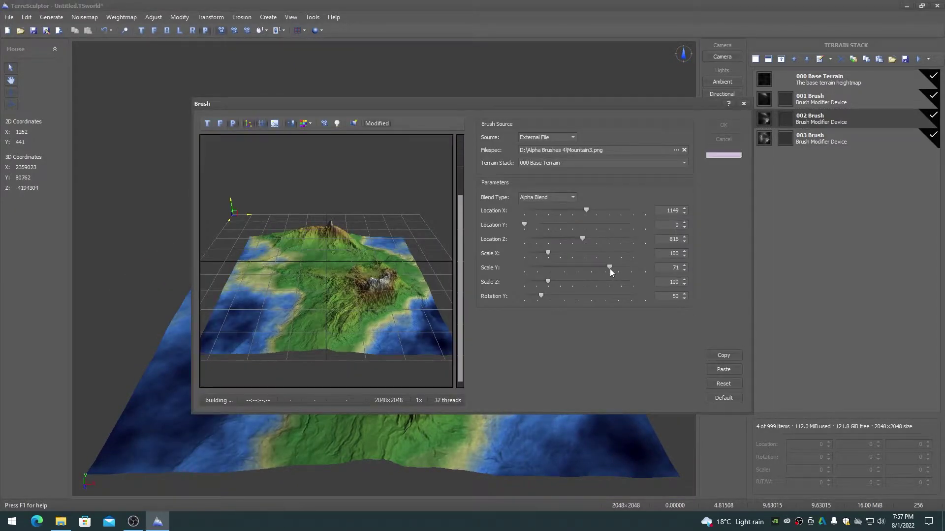
left_click(723, 125)
left_click(860, 138)
left_click(918, 59)
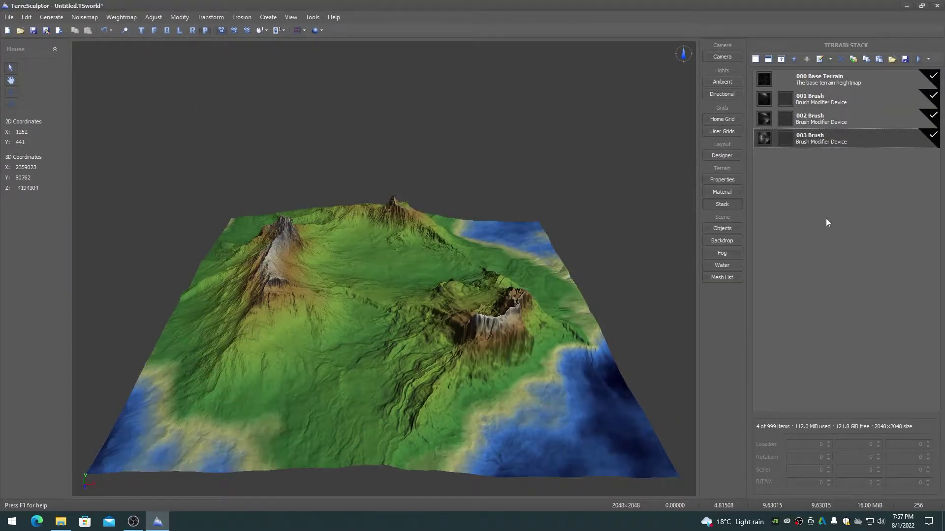
left_click_drag(541, 269, 398, 321)
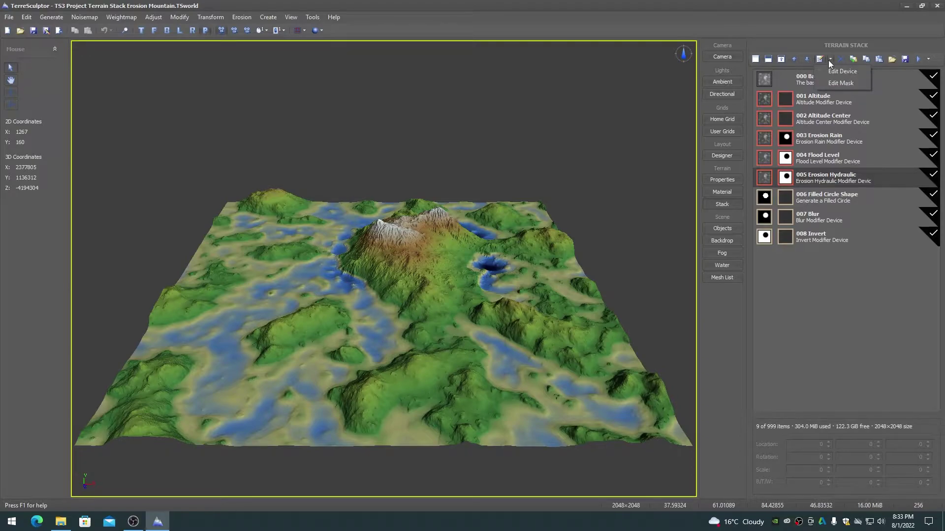
left_click(928, 60)
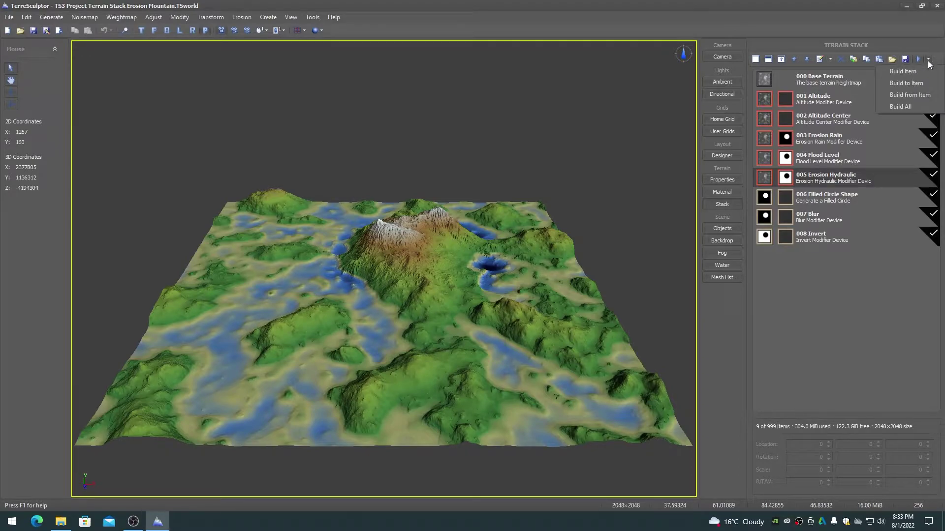
left_click(767, 60)
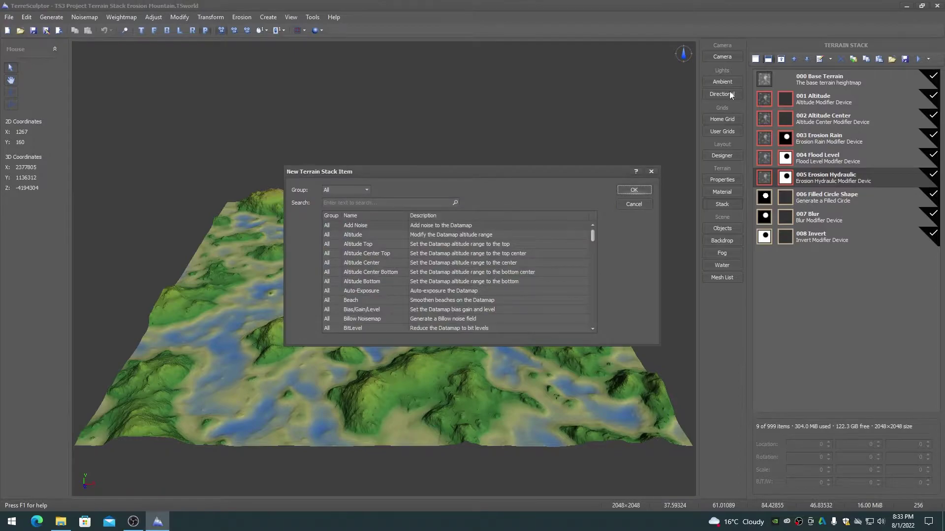
left_click(633, 204)
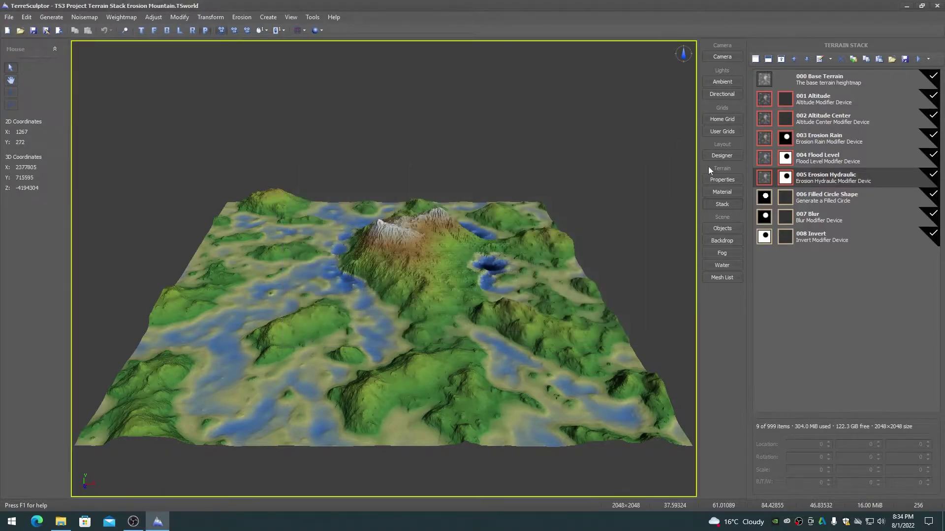
left_click(780, 59)
left_click(483, 279)
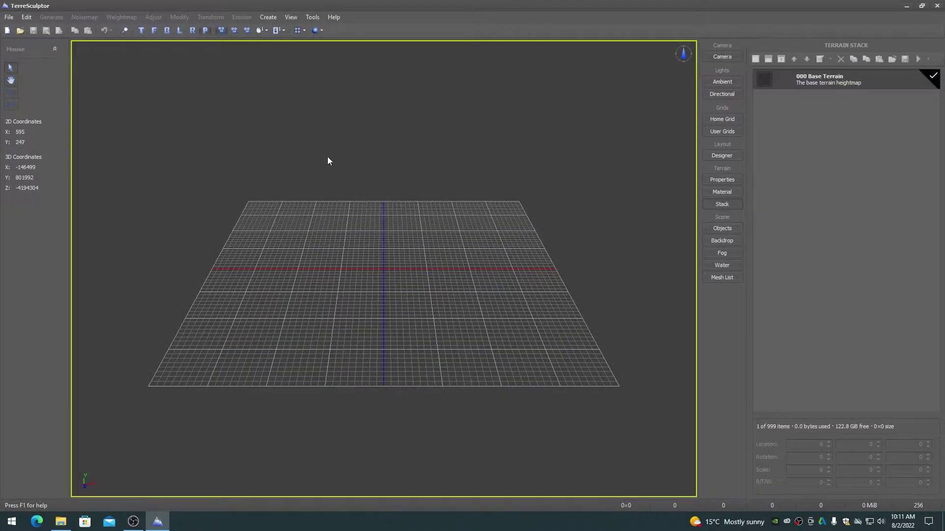
Create a new 2048×2048 terrain with a Gradient noisemap base.
left_click(6, 30)
double_click(462, 219)
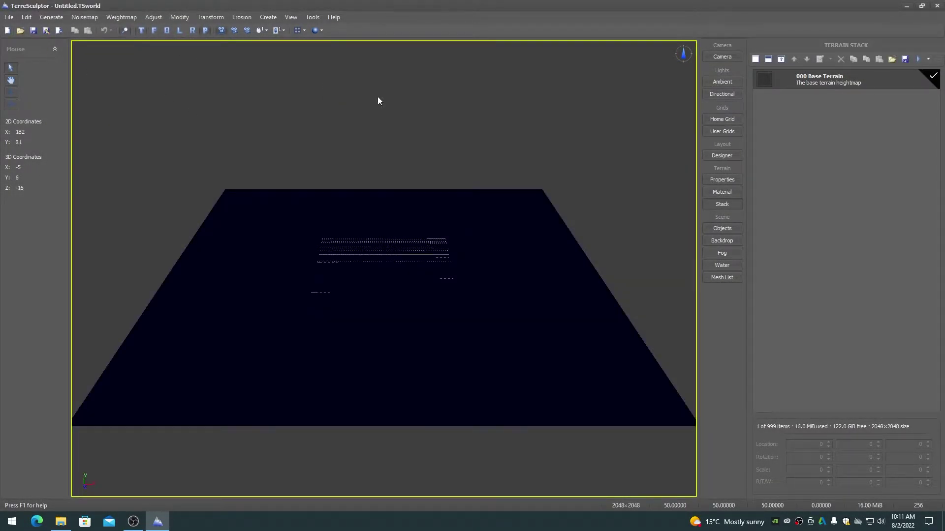
left_click(85, 16)
left_click(86, 35)
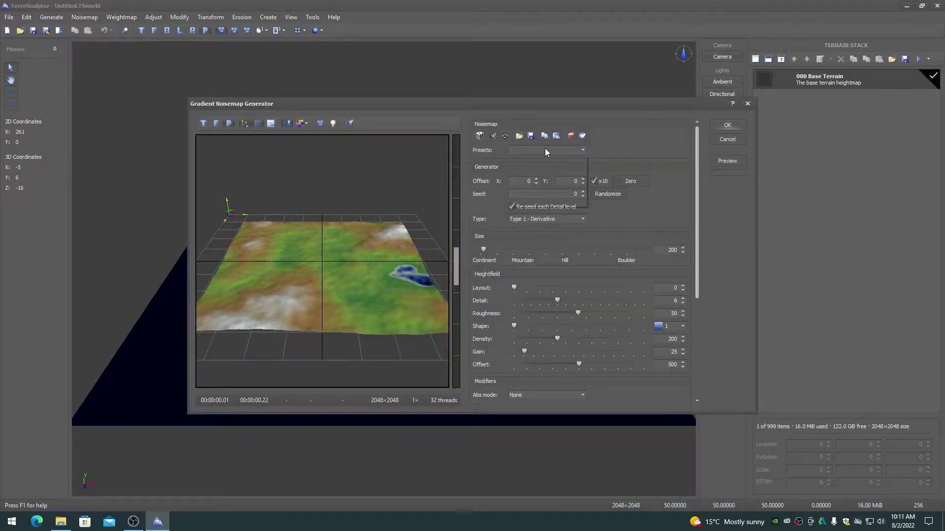
left_click(727, 125)
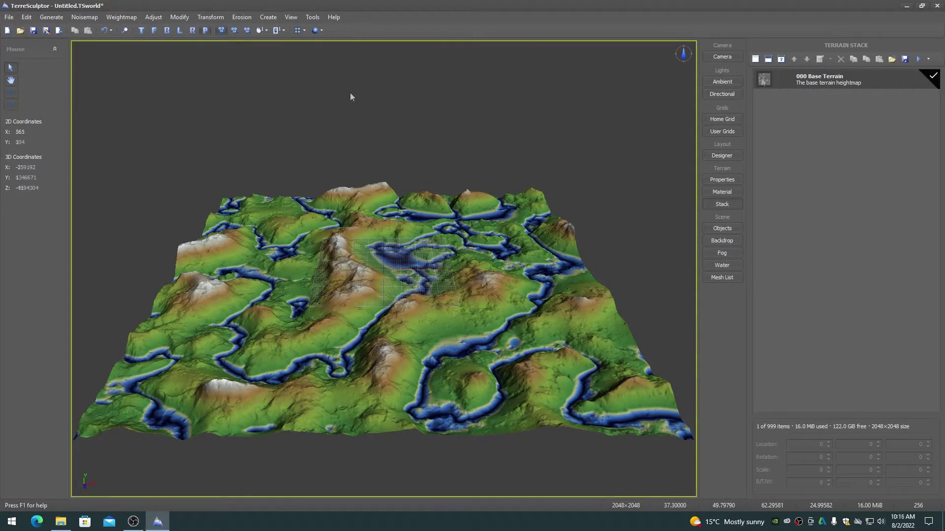
Make the base terrain's peaks much taller with a Modify menu command.
left_click(150, 18)
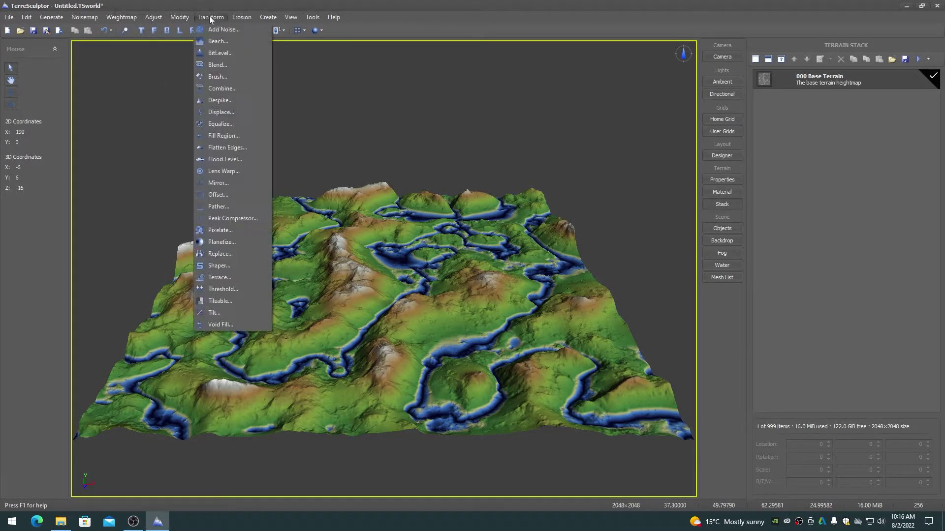
mouse_move(243, 18)
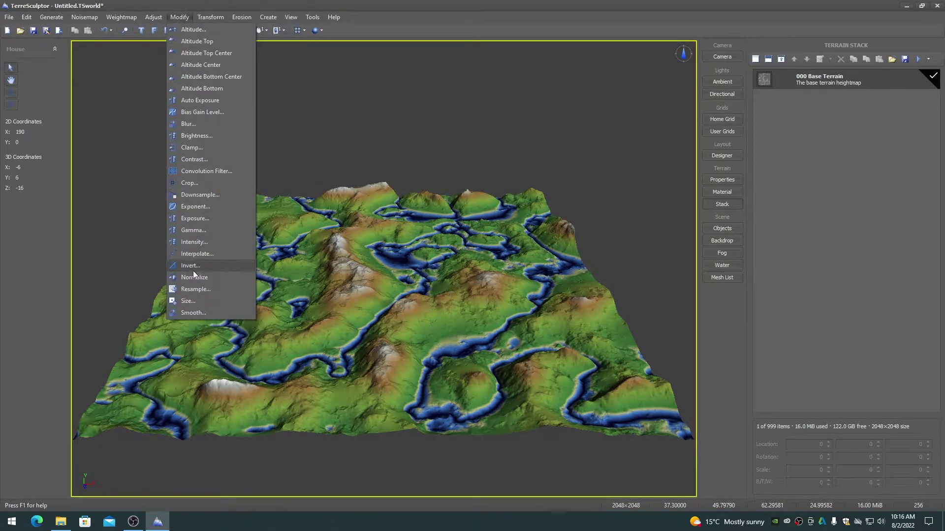
left_click(233, 266)
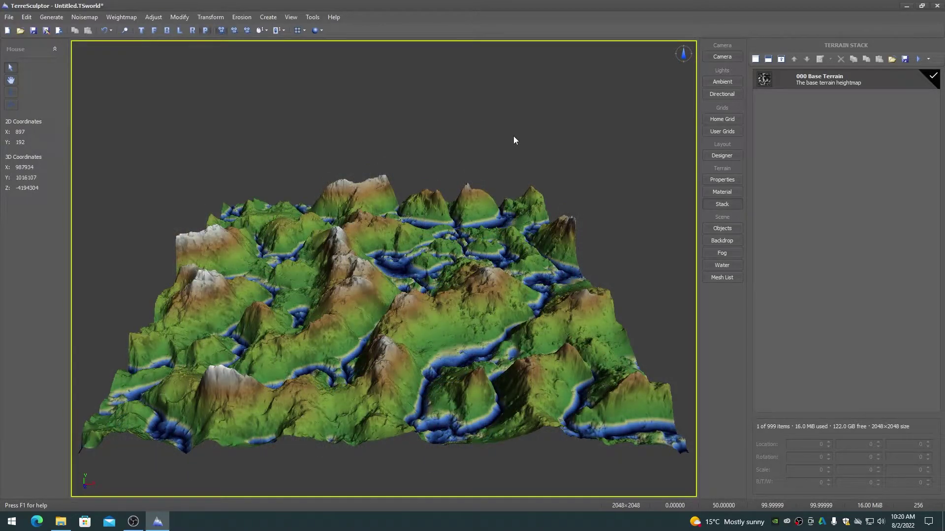
Add Altitude and Altitude Center items to the terrain stack.
left_click(768, 59)
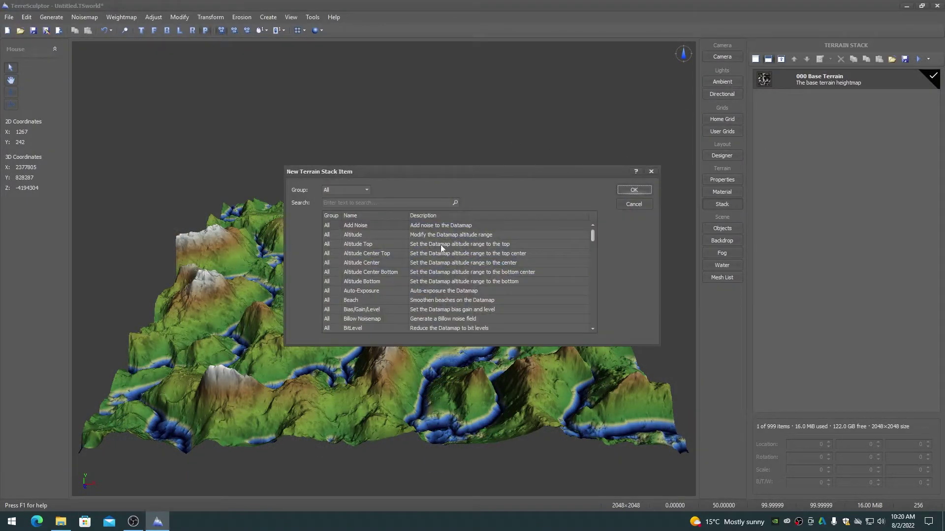
double_click(368, 235)
left_click(768, 59)
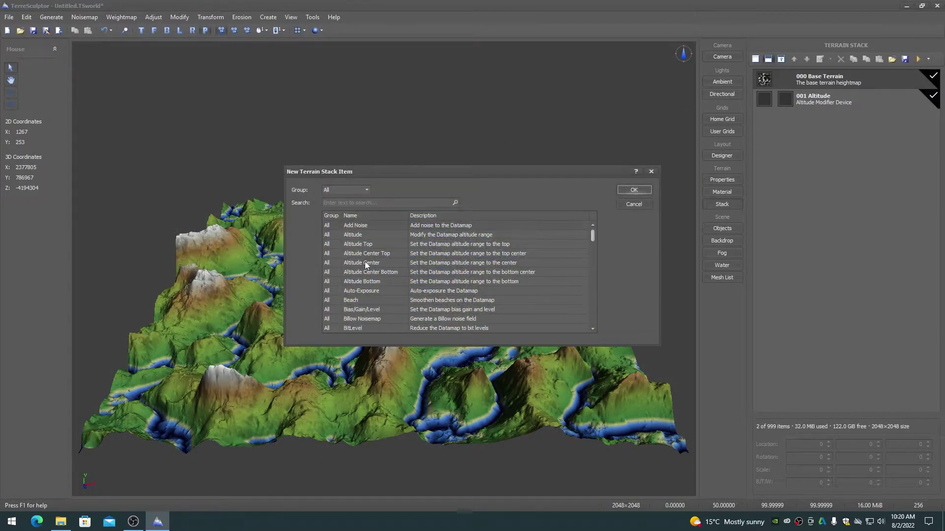
double_click(365, 264)
left_click(836, 100)
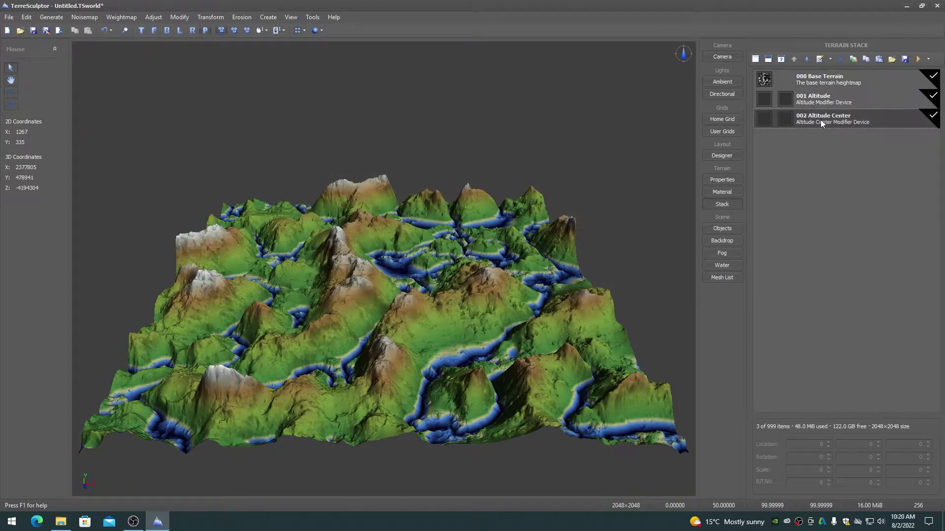
left_click(819, 80)
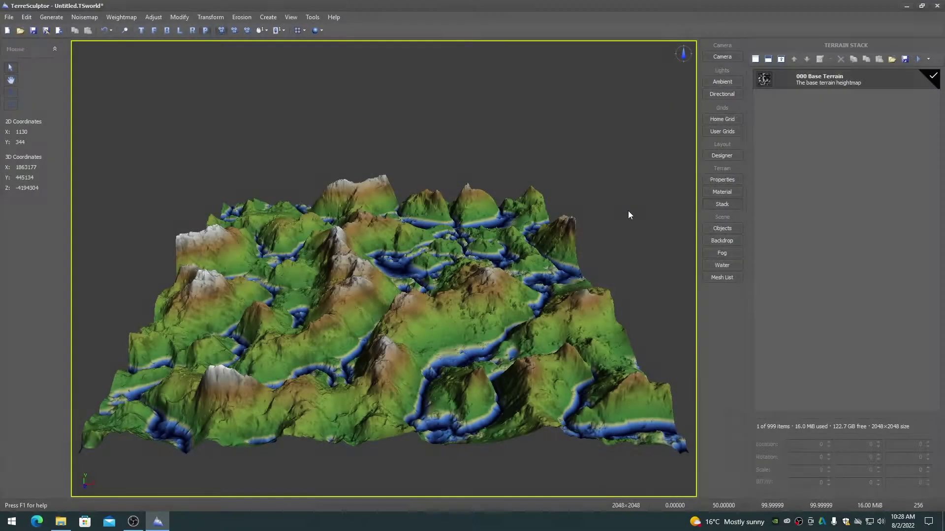
Add Displace and Terrace items to the terrain stack.
left_click(755, 59)
scroll(594, 297, "down", 4)
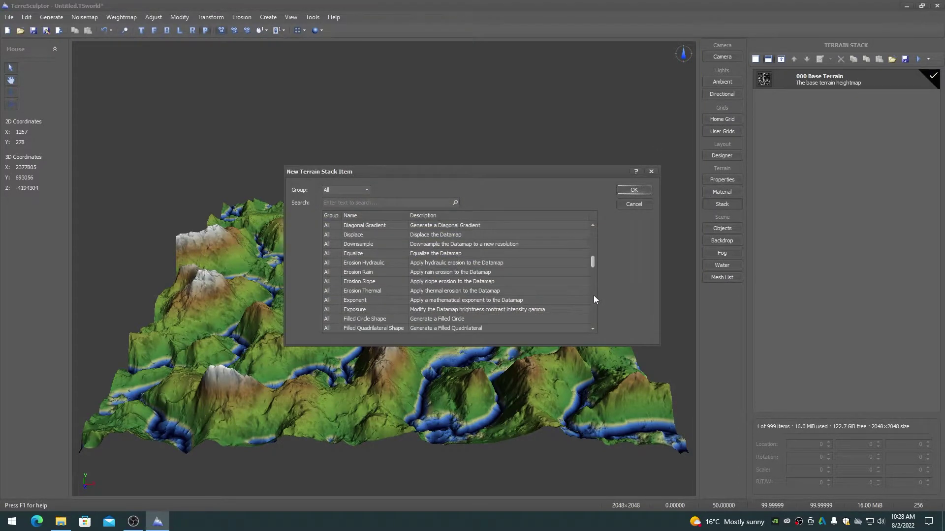
left_click(355, 236)
left_click(634, 190)
left_click(768, 60)
scroll(588, 302, "down", 10)
left_click(360, 264)
double_click(361, 263)
Add Erosion Rain and Erosion Hydraulic items from the Erosion group.
left_click(768, 59)
left_click(347, 190)
left_click(338, 236)
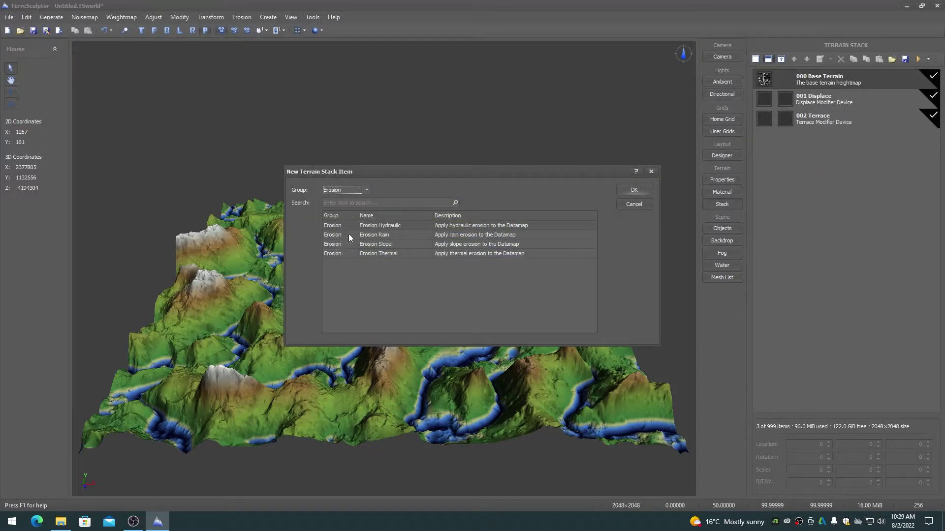
double_click(386, 234)
left_click(768, 59)
left_click(364, 189)
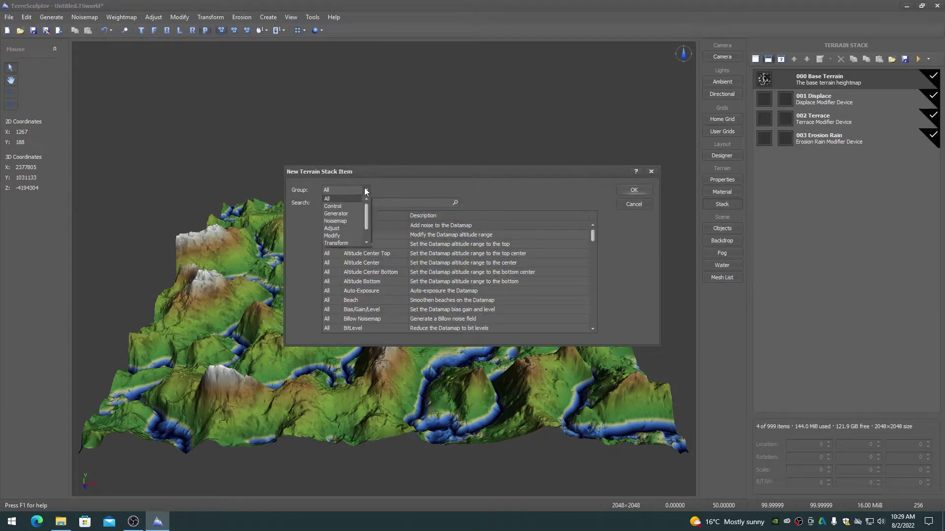
left_click(365, 232)
double_click(374, 237)
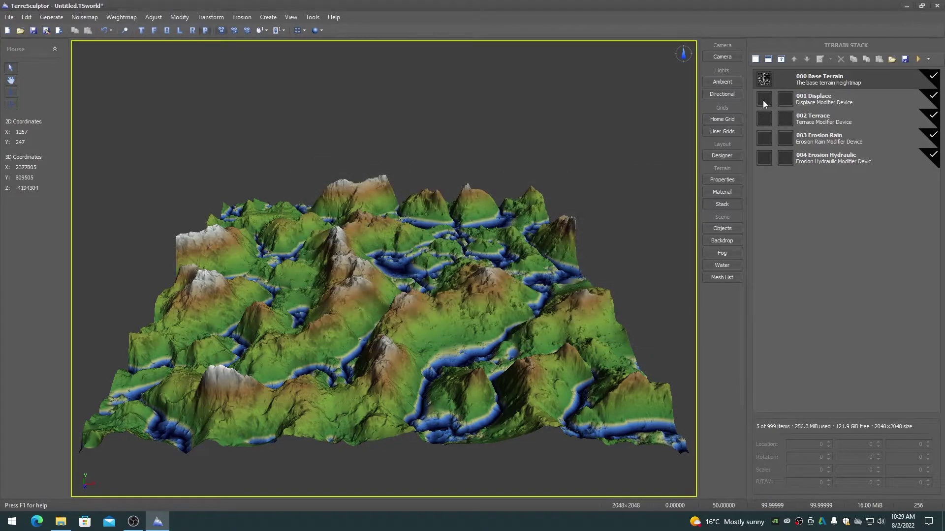
Set Displace to a Noisemaps source with larger magnitudes and vertical size about 1265.
double_click(763, 100)
left_click(553, 136)
left_click(536, 157)
left_click_drag(524, 181, 543, 207)
left_click_drag(526, 286, 540, 299)
mouse_move(526, 337)
left_mouse_down()
mouse_move(539, 337)
mouse_move(539, 349)
left_mouse_up()
left_click(722, 123)
Apply the Terraces on Terraces 25 on 5 preset and accept Erosion Rain's defaults.
double_click(764, 119)
left_click(591, 139)
left_click(598, 192)
left_click(722, 125)
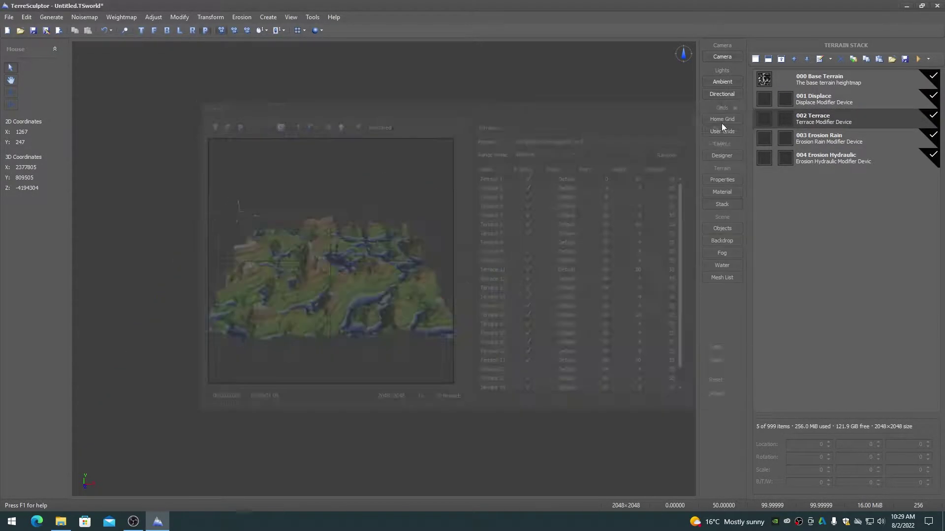
double_click(764, 138)
left_click(729, 124)
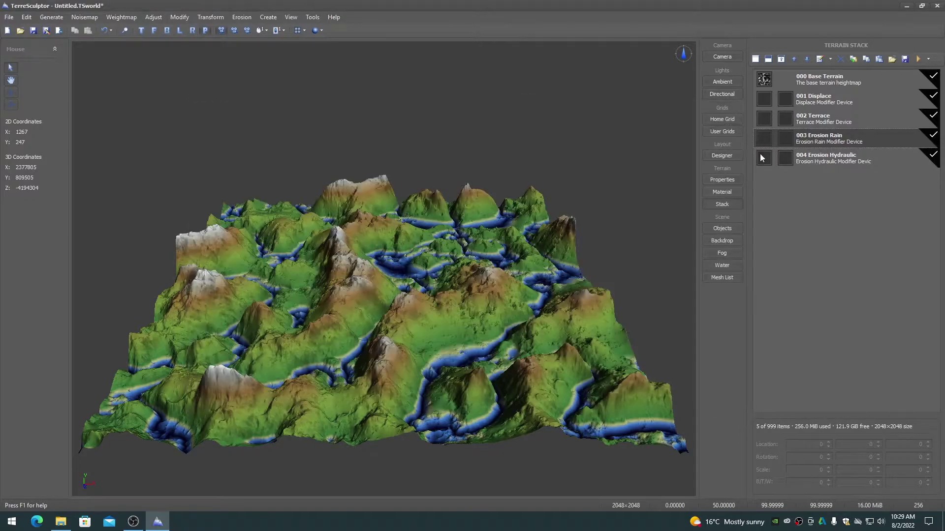
Accept Hydraulic Erosion to build the stack, then compare Terrace, Erosion Rain and Hydraulic stages.
double_click(764, 159)
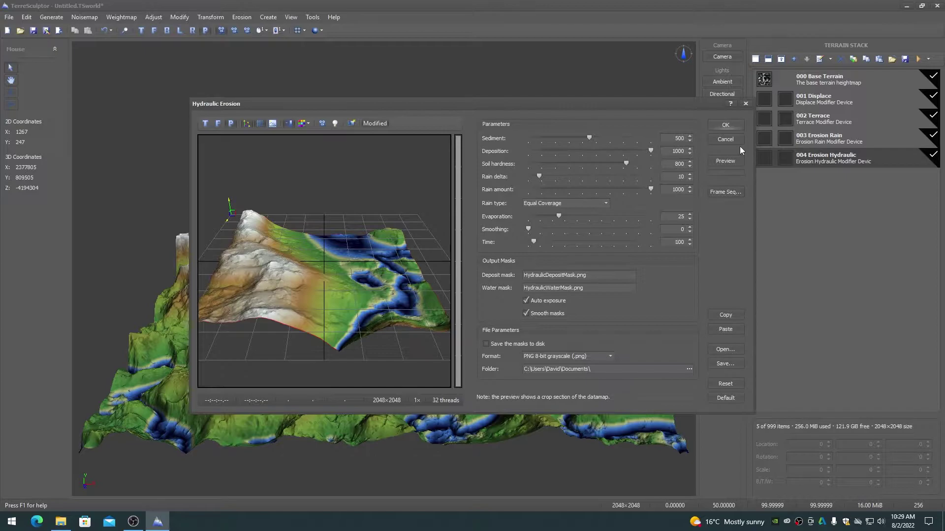
left_click(726, 124)
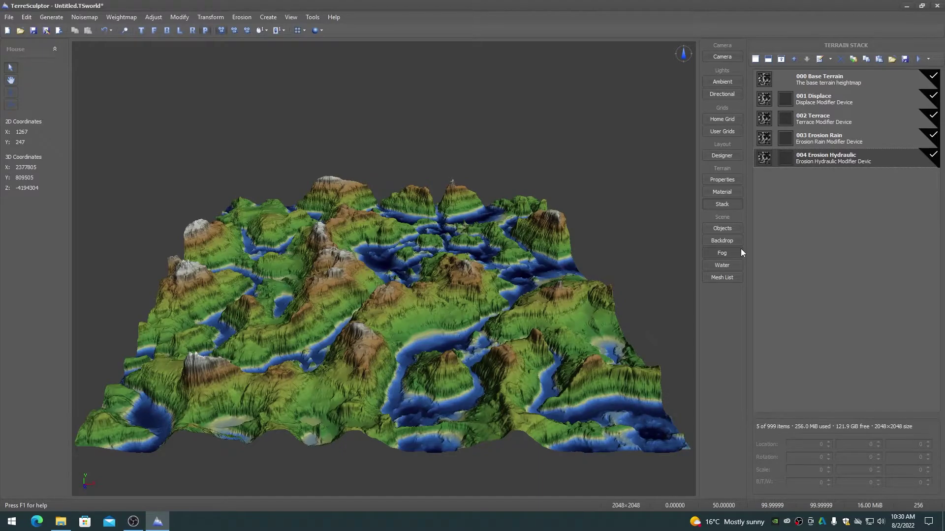
left_click(831, 112)
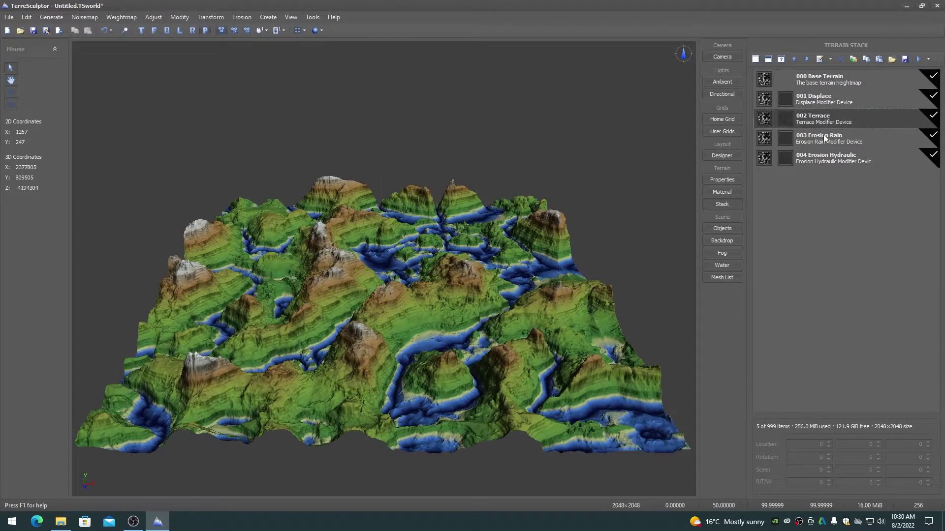
left_click(824, 131)
left_click(819, 162)
left_click(661, 175)
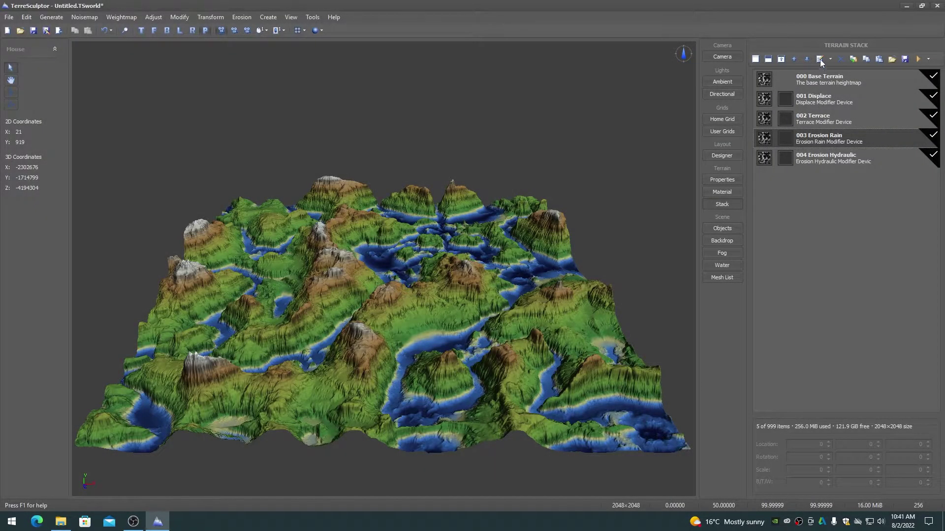
Open and close the Erosion Rain settings via Edit Item, double-click and Ctrl+E.
left_click(819, 58)
left_click(728, 139)
double_click(763, 138)
left_click(725, 138)
double_click(806, 139)
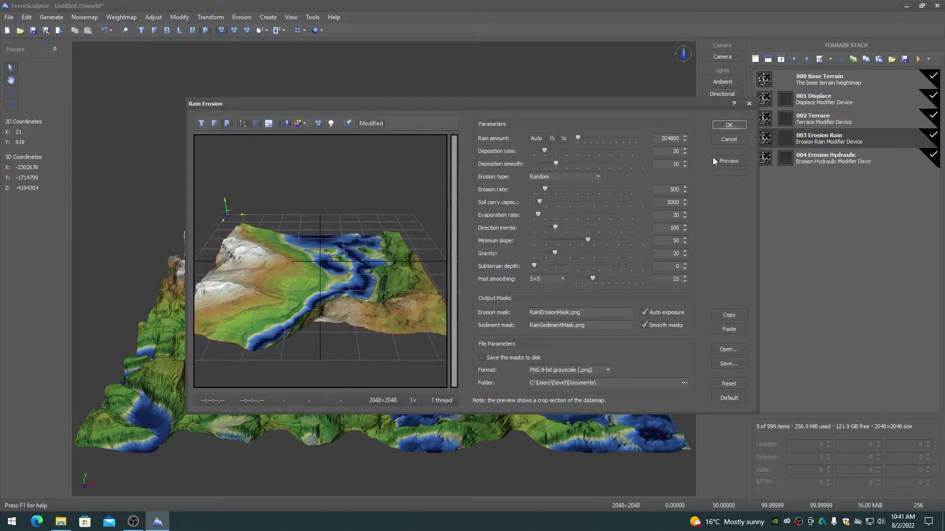
left_click(729, 139)
key("ctrl+e")
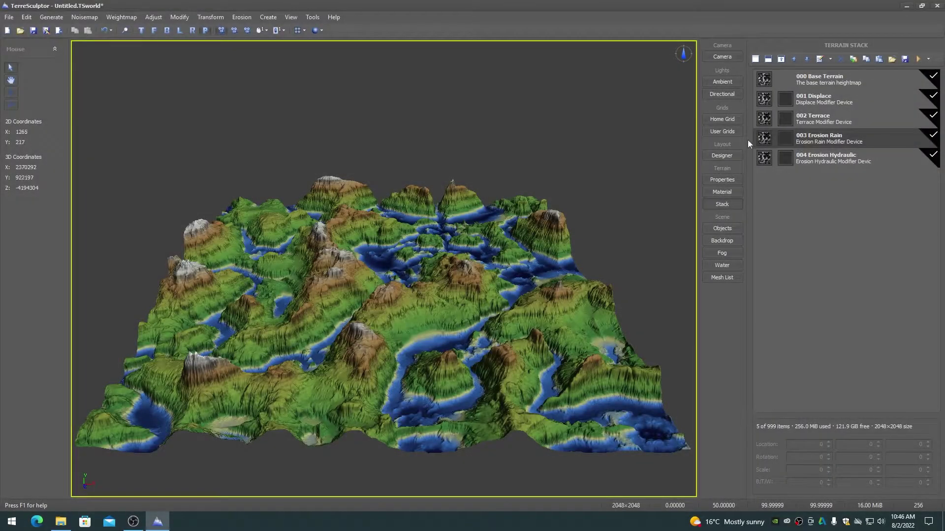
double_click(763, 138)
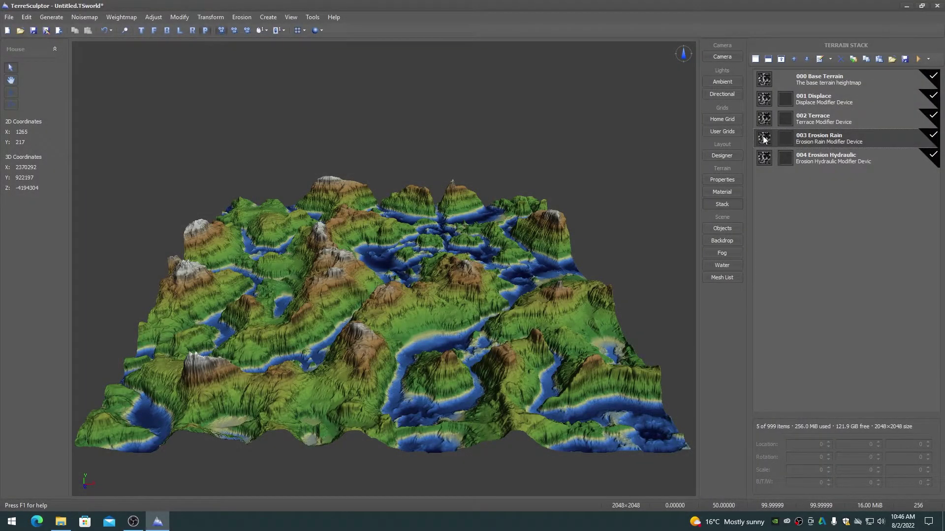
left_click(727, 139)
Reach Erosion Rain settings from the Erosion menu, rebuild the stack, and open its properties.
left_click(241, 17)
left_click(244, 42)
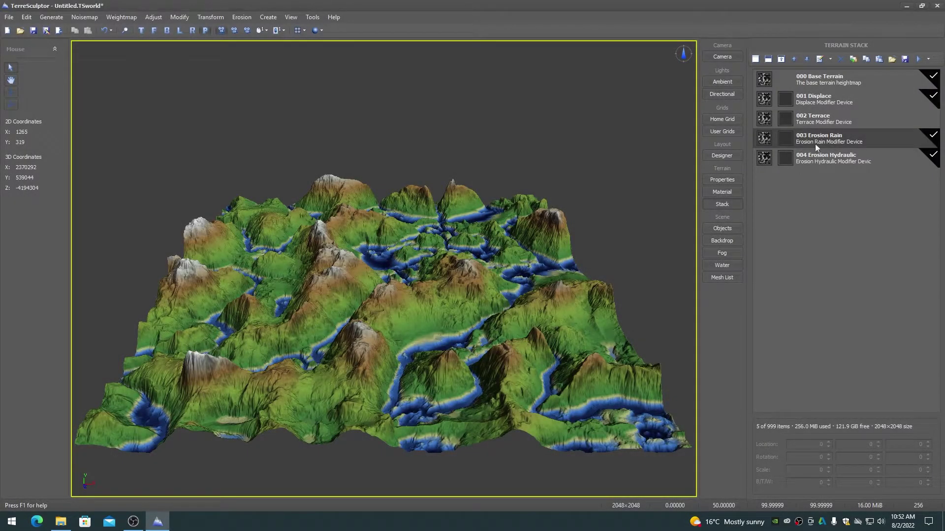
left_click(763, 139)
left_click(819, 58)
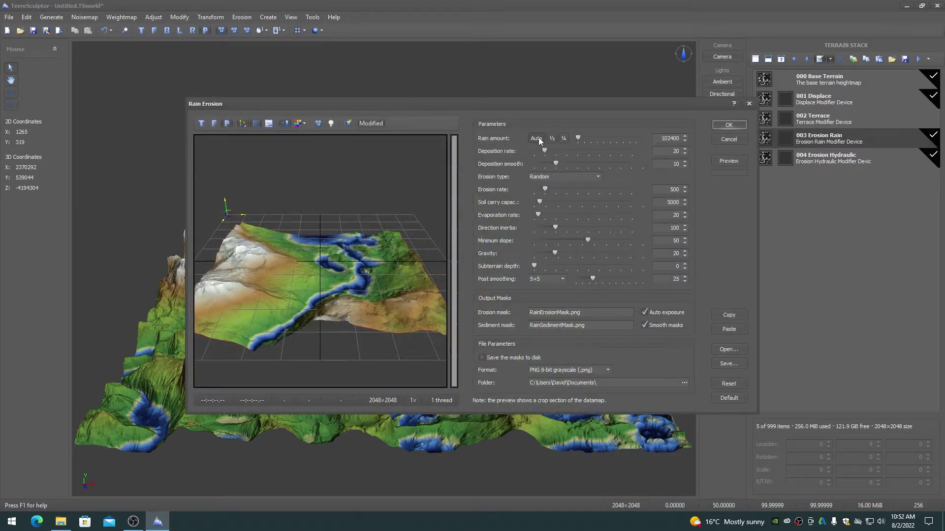
left_click(729, 124)
left_click(930, 60)
left_click(915, 73)
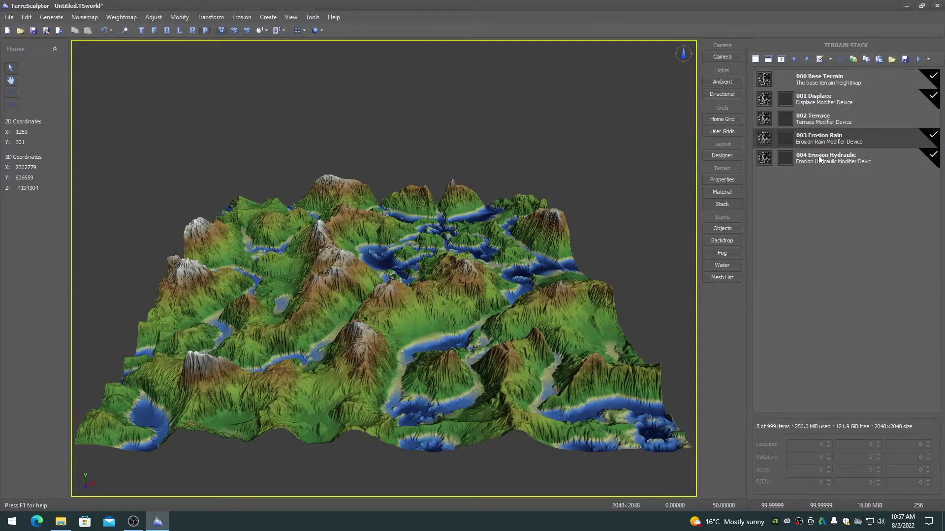
double_click(837, 137)
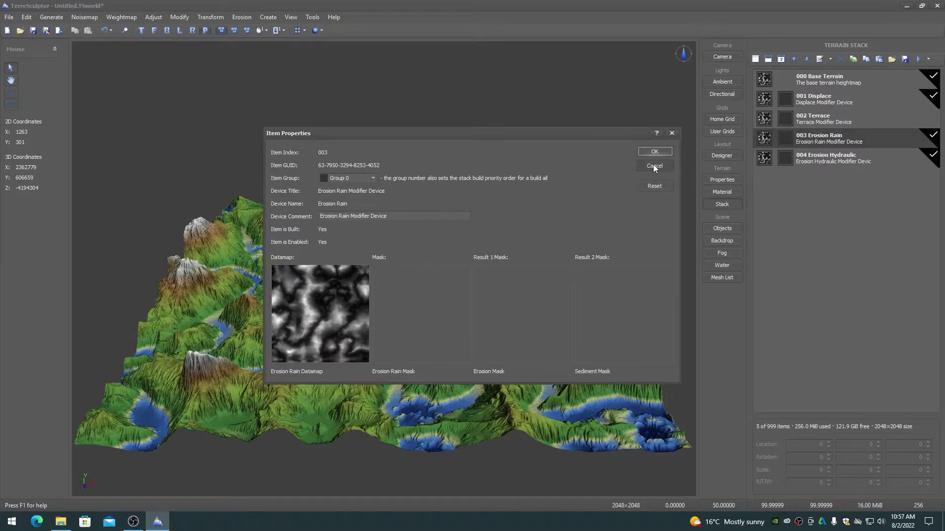
Change the 003 Erosion Rain device comment to 'Super Rain Erosion' and save.
left_click(654, 166)
key("Return")
left_click(373, 179)
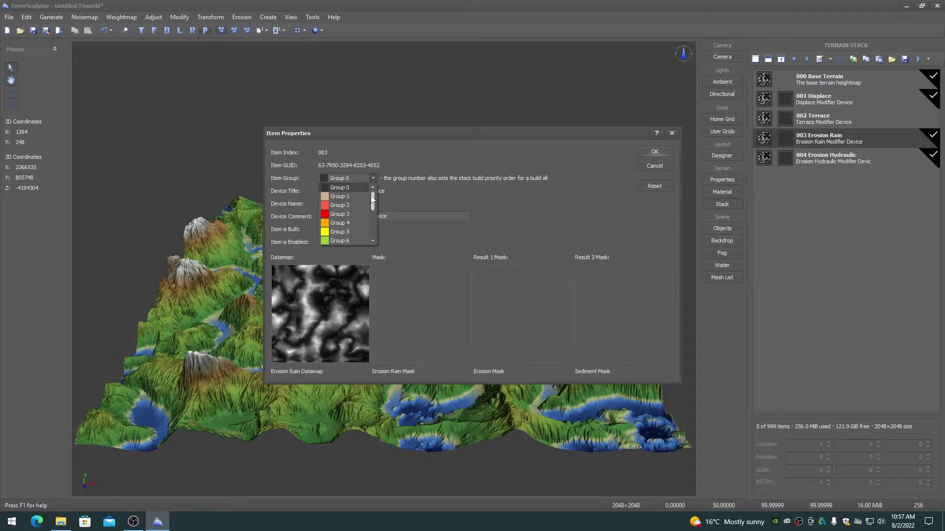
mouse_move(373, 197)
left_mouse_down()
mouse_move(374, 234)
mouse_move(373, 179)
left_mouse_up()
left_click(392, 216)
type("Super Rain Erosion")
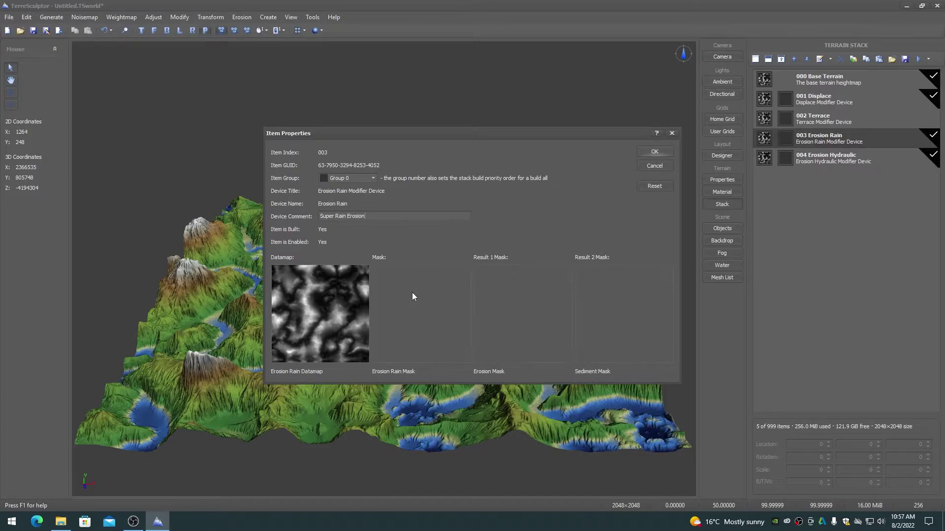
left_click(656, 152)
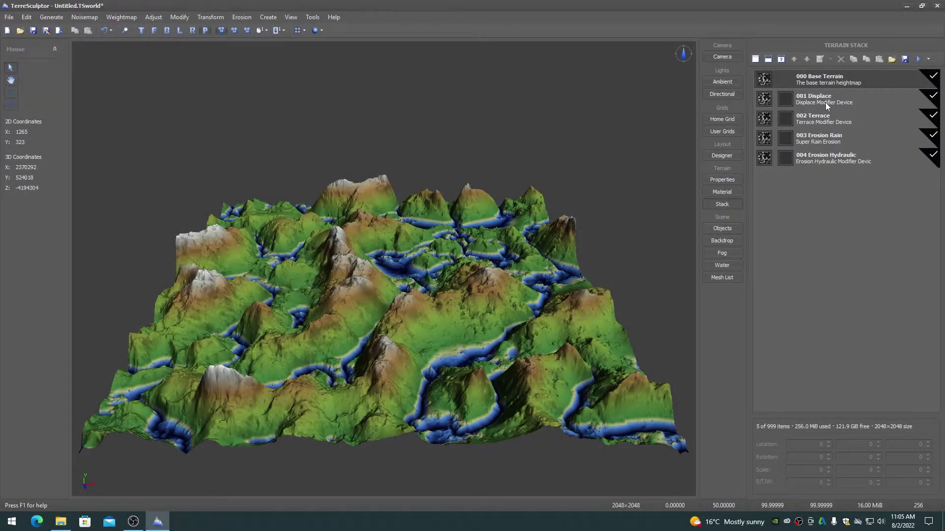
Inspect and cancel mask settings for Displace, Terrace, Erosion Rain and Erosion Hydraulic.
double_click(783, 101)
left_click(593, 209)
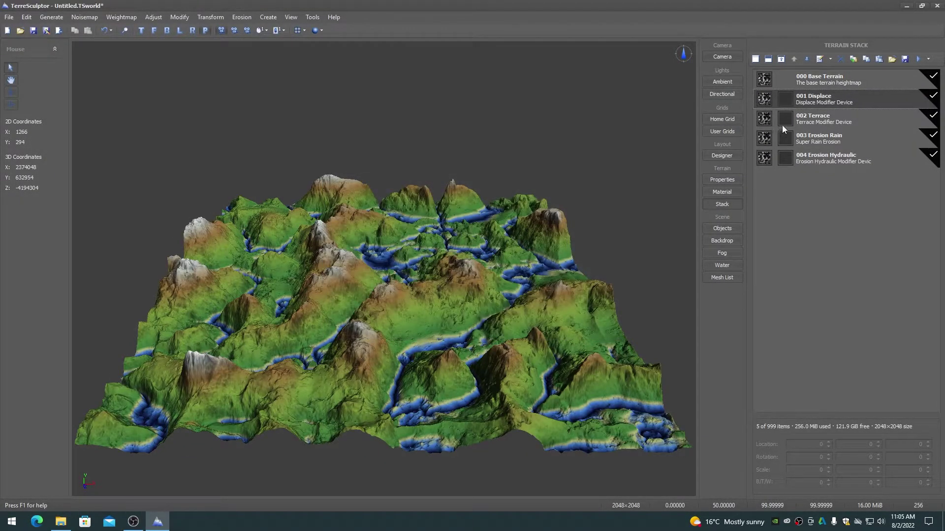
double_click(784, 119)
left_click(591, 210)
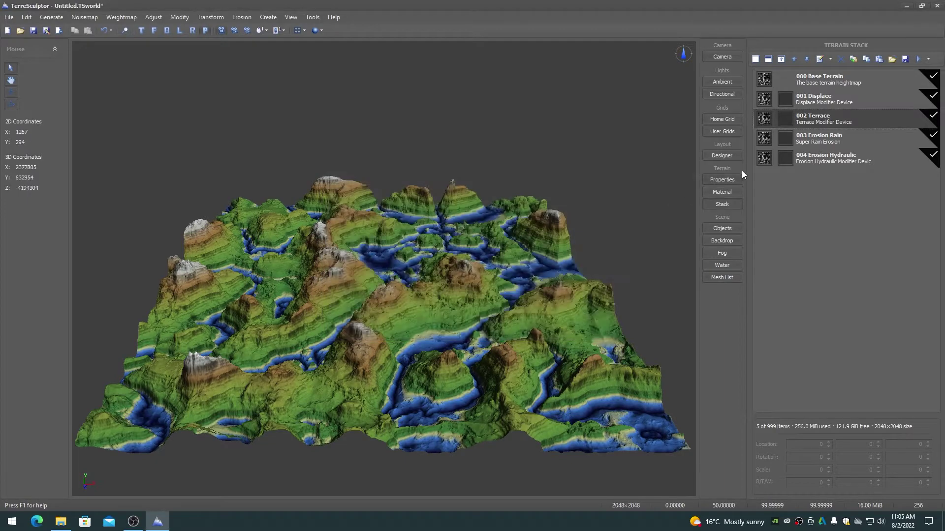
double_click(780, 137)
left_click(590, 209)
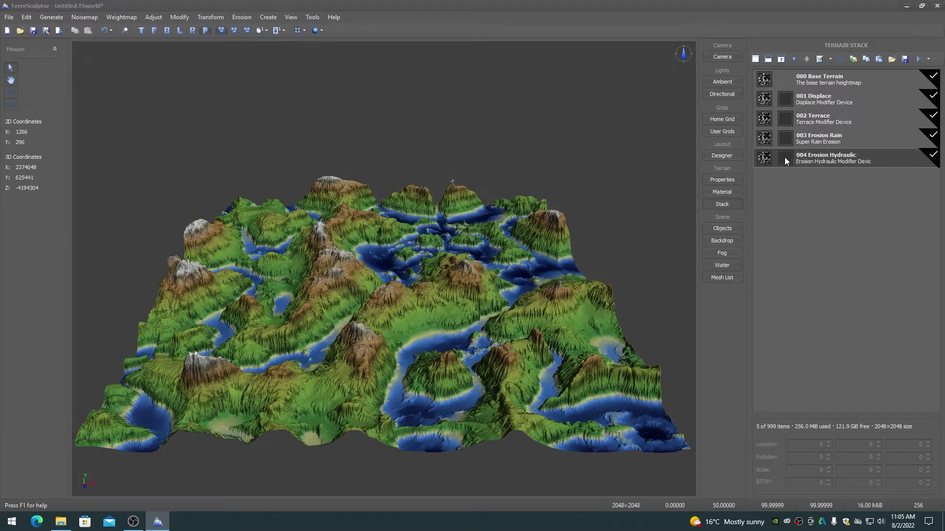
double_click(783, 158)
left_click(593, 209)
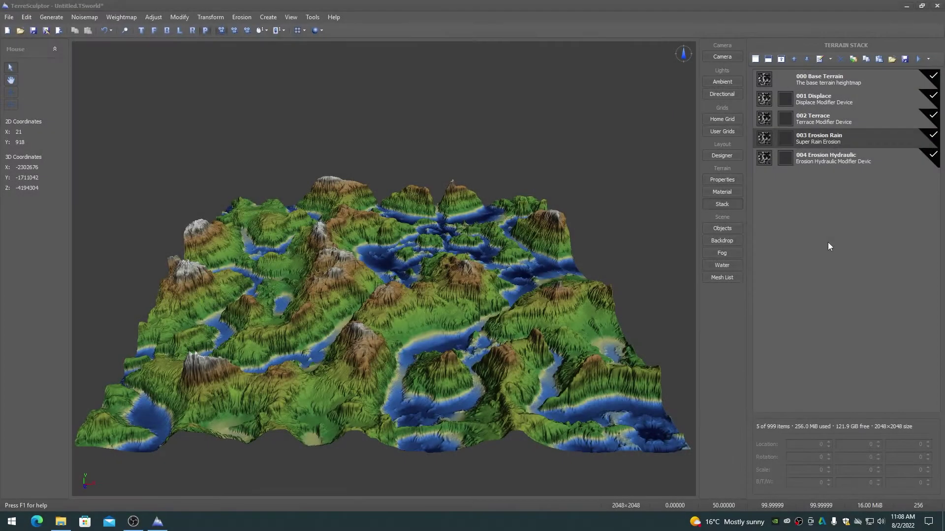
Open the Erosion Rain mask editor via the toolbar mask dropdown, double-click and Ctrl+M.
left_click(826, 140)
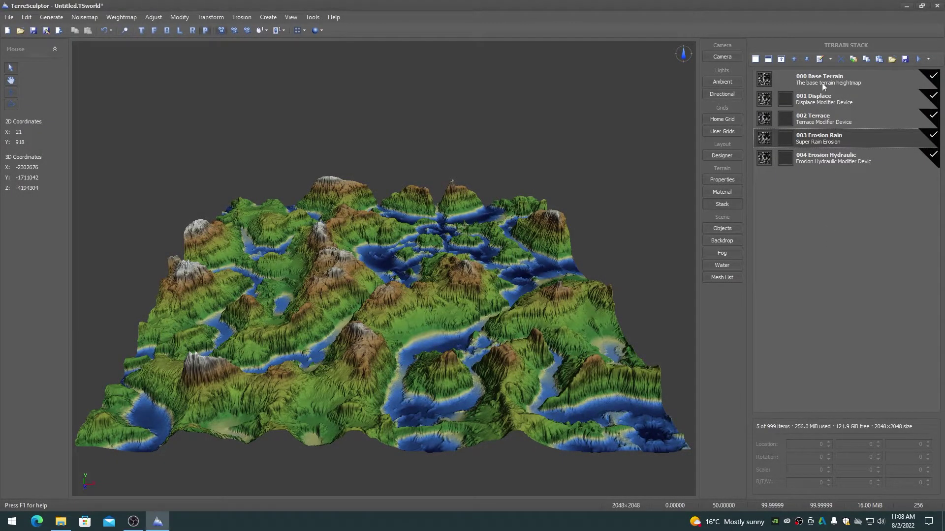
left_click(830, 59)
left_click(836, 81)
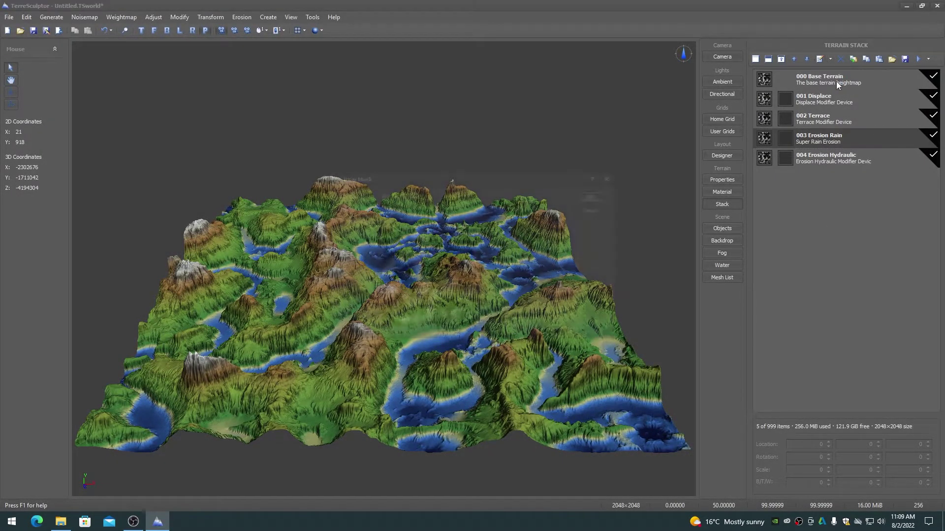
left_click(594, 209)
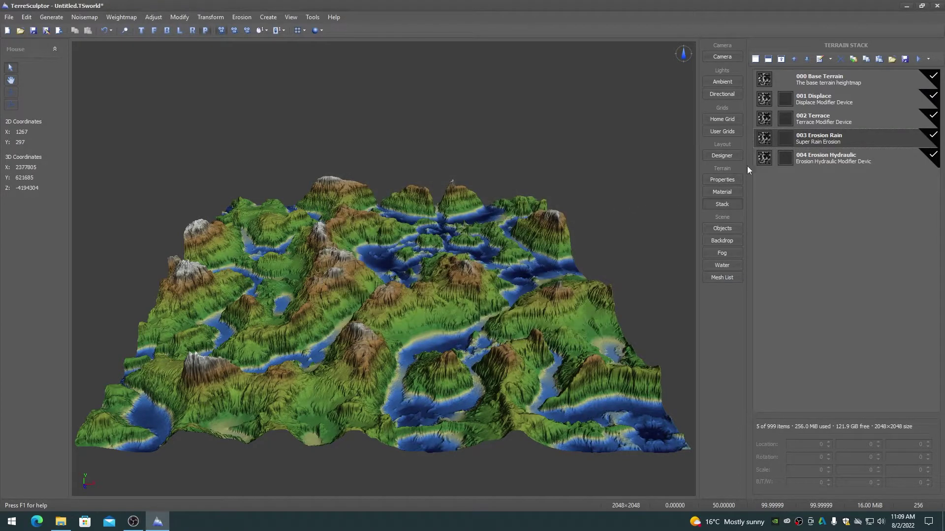
double_click(786, 139)
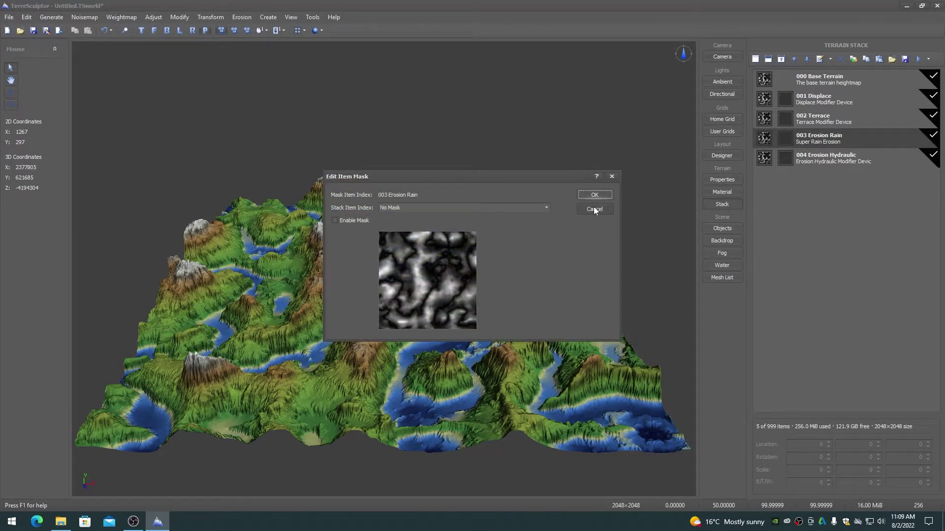
left_click(593, 209)
key("ctrl+m")
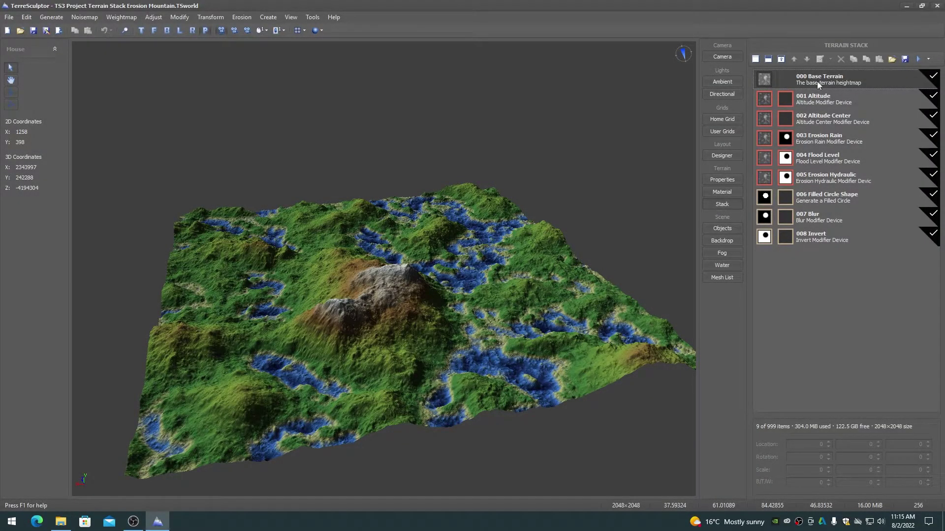
Preview the Filled Circle Shape, Blur, Invert and Erosion Hydraulic stages, then orbit the terrain.
left_click(809, 198)
left_click(810, 219)
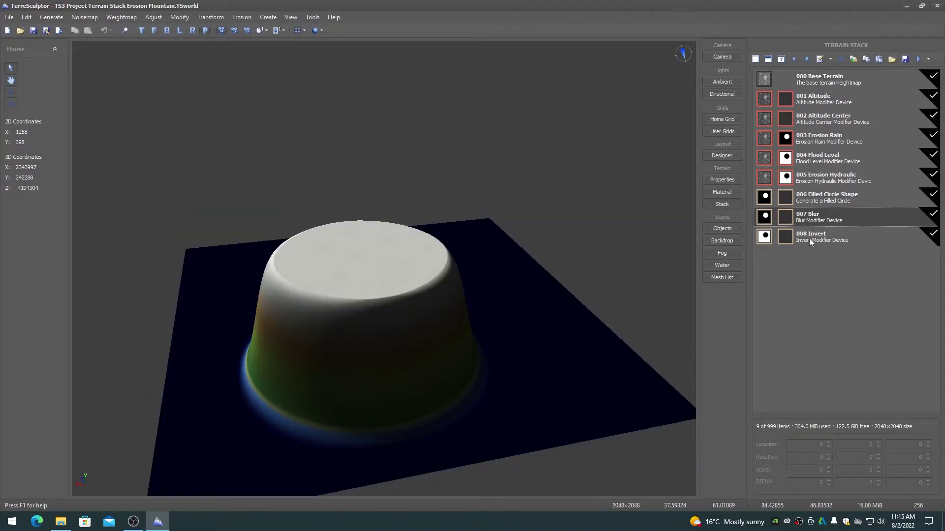
left_click(809, 238)
left_click(809, 178)
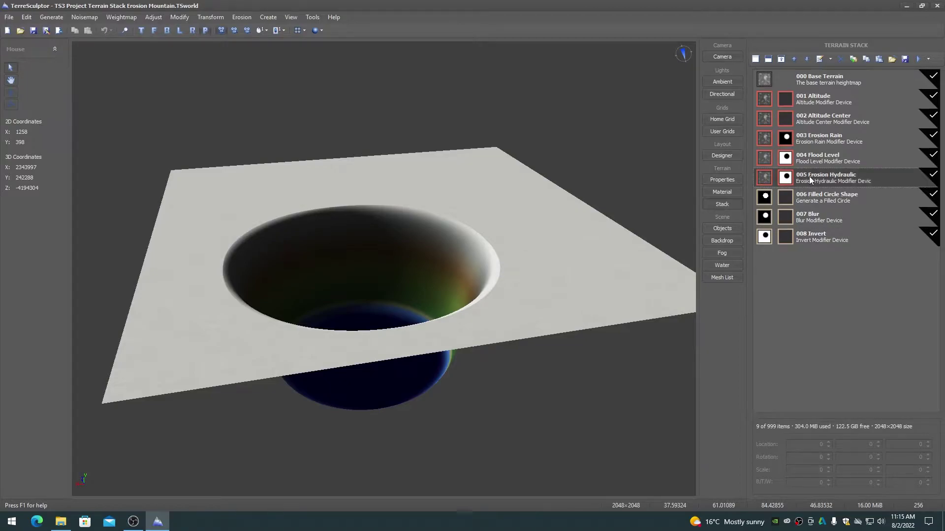
left_click_drag(335, 411, 148, 399)
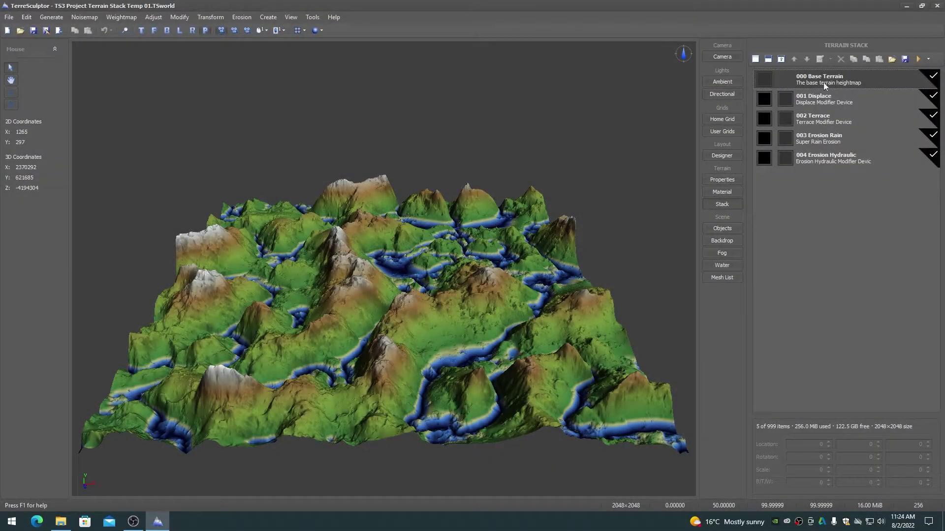
Keep Displace in Group 0 and put Terrace into red Group 2.
double_click(832, 99)
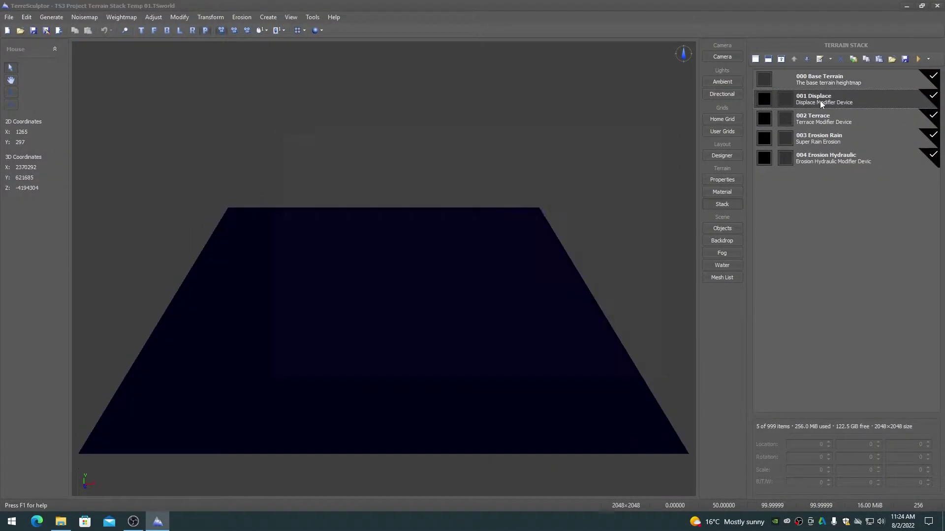
left_click(372, 178)
left_click(354, 186)
left_click(654, 151)
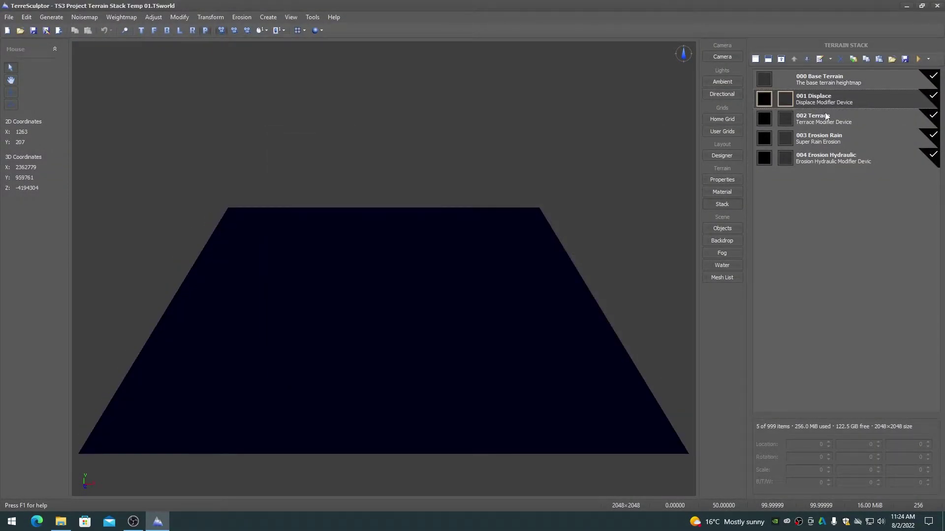
double_click(812, 121)
left_click(372, 178)
left_click(366, 193)
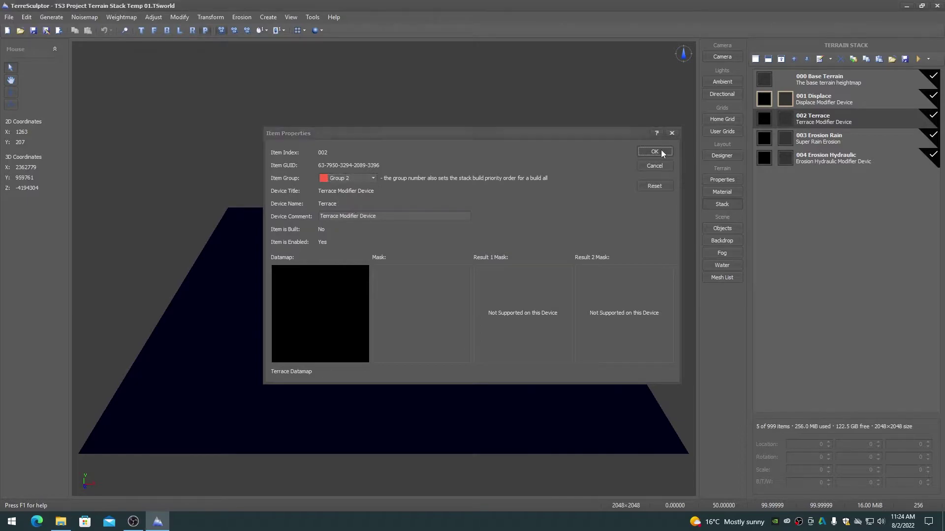
left_click(661, 149)
Put Erosion Rain into red Group 3 and Erosion Hydraulic into orange Group 4.
double_click(817, 139)
left_click(373, 178)
left_click(352, 195)
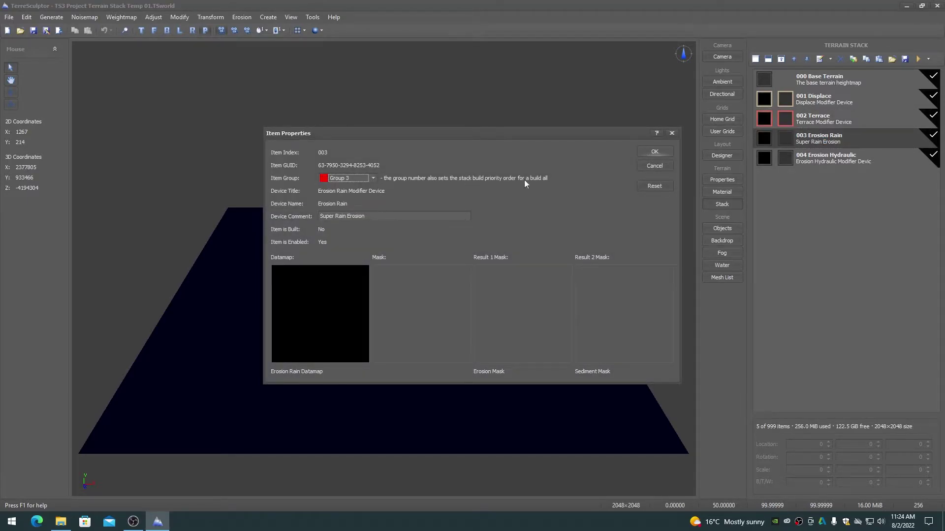
left_click(657, 150)
double_click(825, 158)
left_click(372, 178)
left_click(352, 212)
left_click(654, 151)
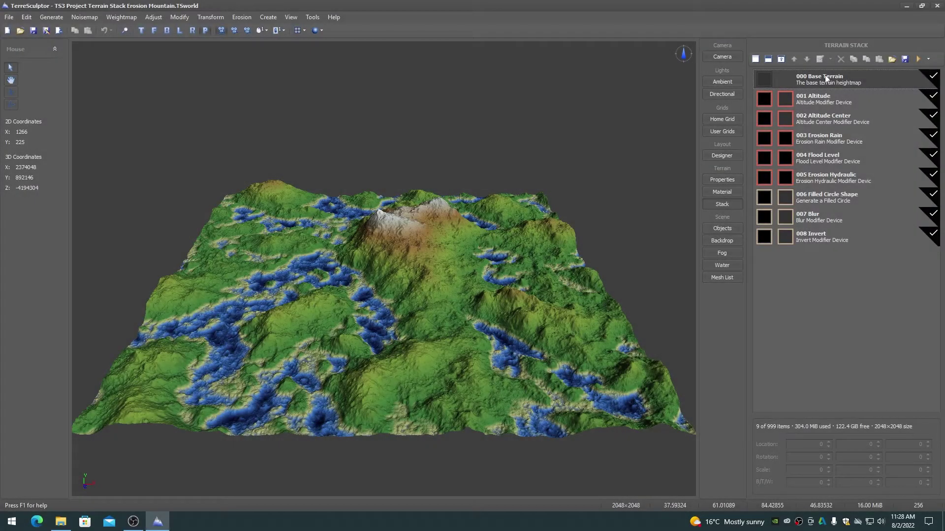
Build the whole stack, then preview the Filled Circle Shape, crater hole and Erosion Hydraulic results.
left_click(928, 59)
left_click(908, 107)
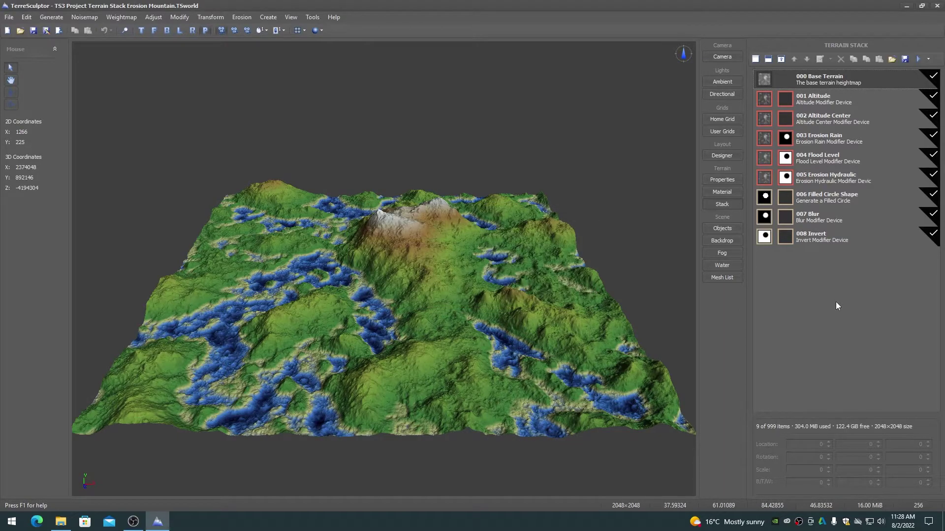
left_click(812, 200)
left_click(821, 81)
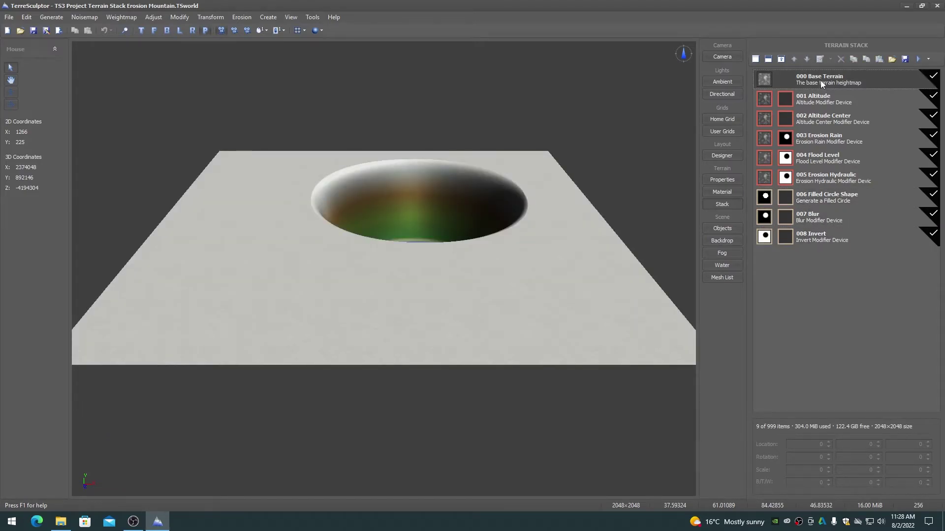
left_click(819, 176)
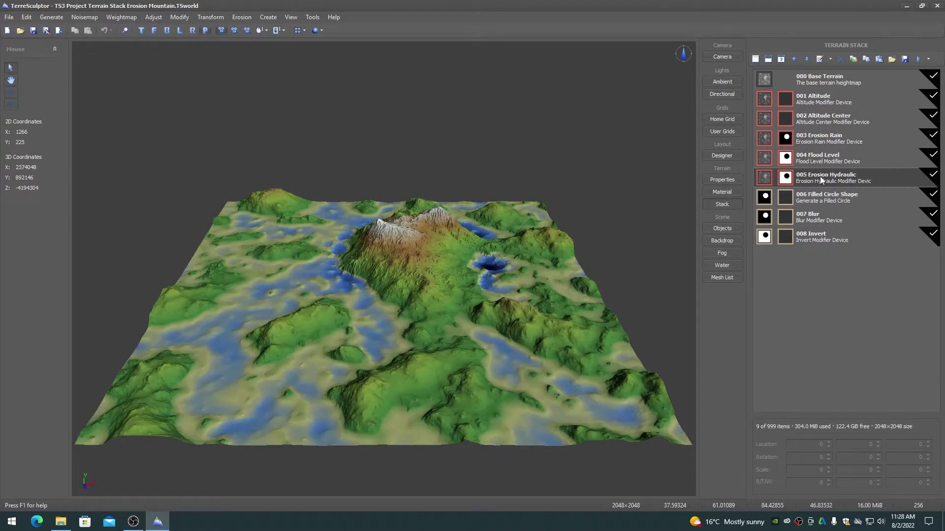
left_click_drag(492, 270, 339, 268)
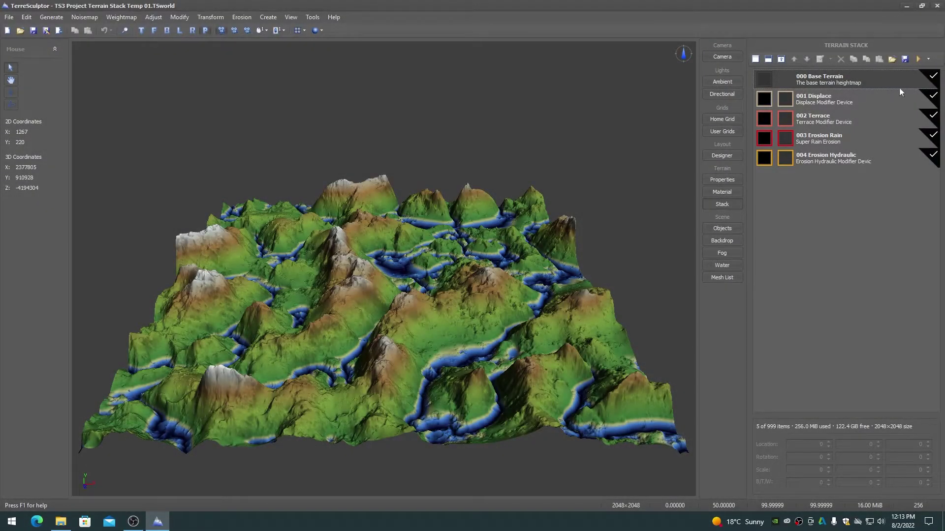
Run Build All on the five-item Terrain Stack Temp 01 stack.
left_click(928, 59)
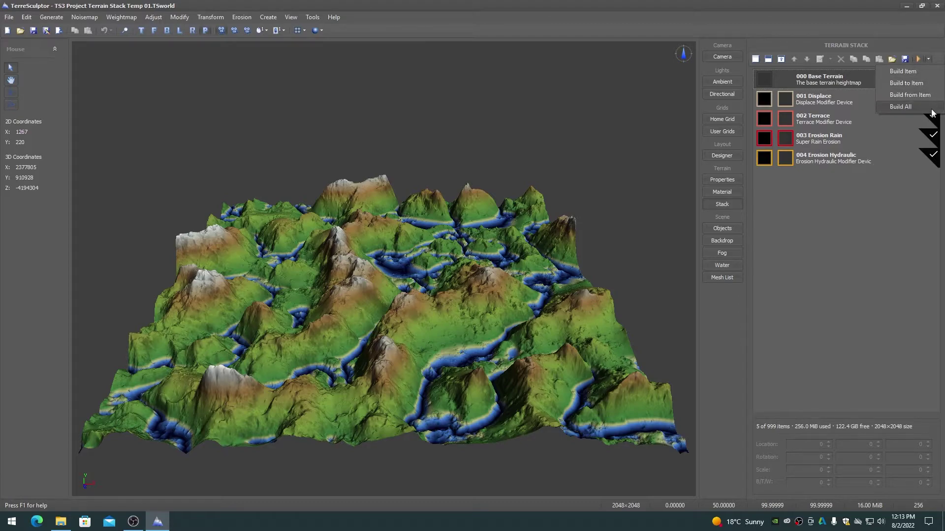
left_click(901, 106)
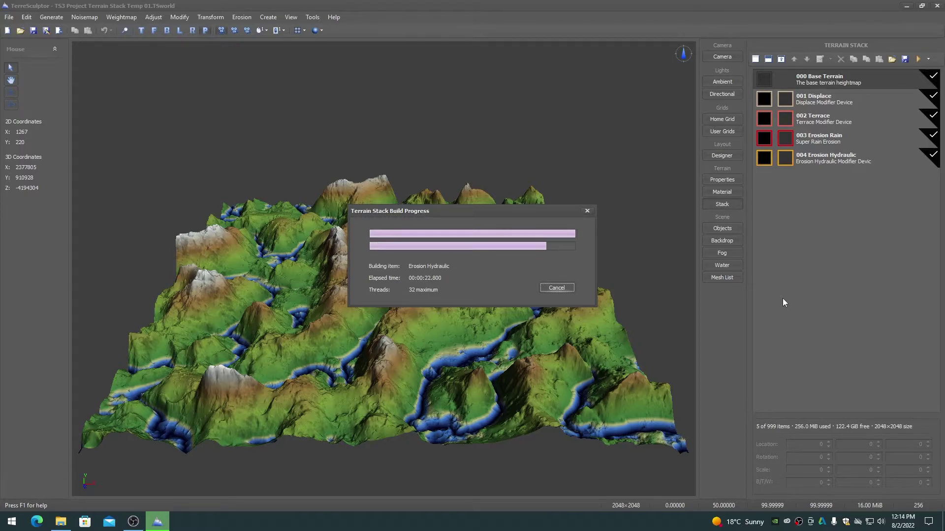
Preview the Displace, Terrace, Erosion Rain and Erosion Hydraulic stages, orbiting the view about 90°.
left_click(823, 98)
left_click(820, 119)
left_click(820, 137)
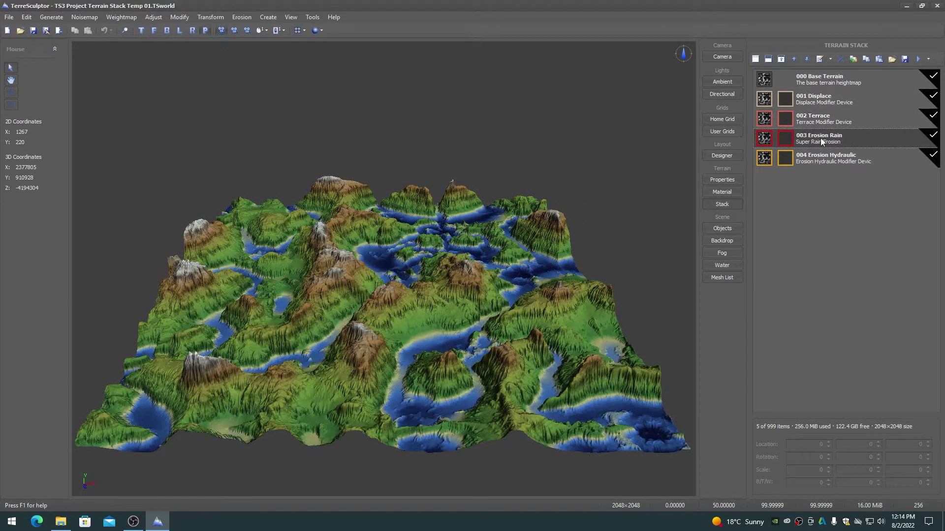
left_click(820, 155)
left_click_drag(380, 348, 692, 349)
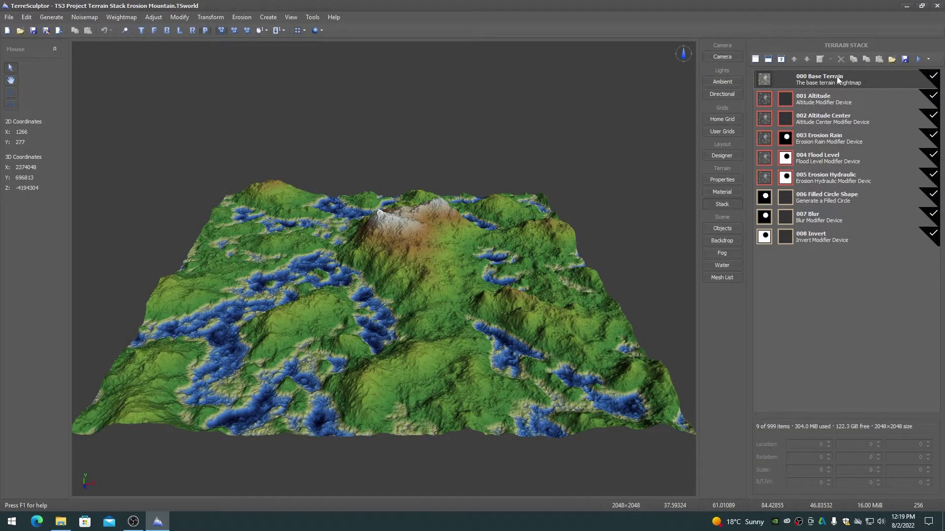
Preview each stage, from Filled Circle Shape, Blur and Invert through Altitude to Erosion Hydraulic.
left_click(822, 195)
left_click(820, 216)
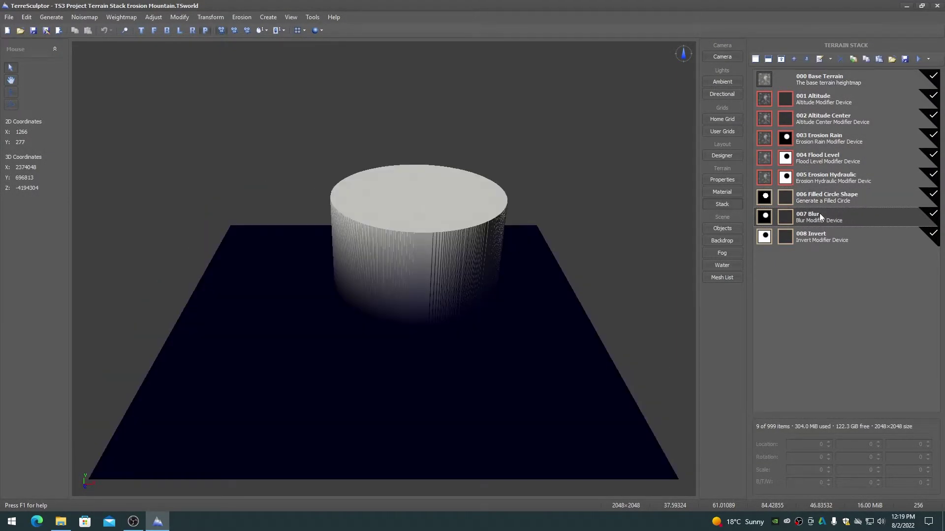
left_click(817, 238)
left_click(822, 98)
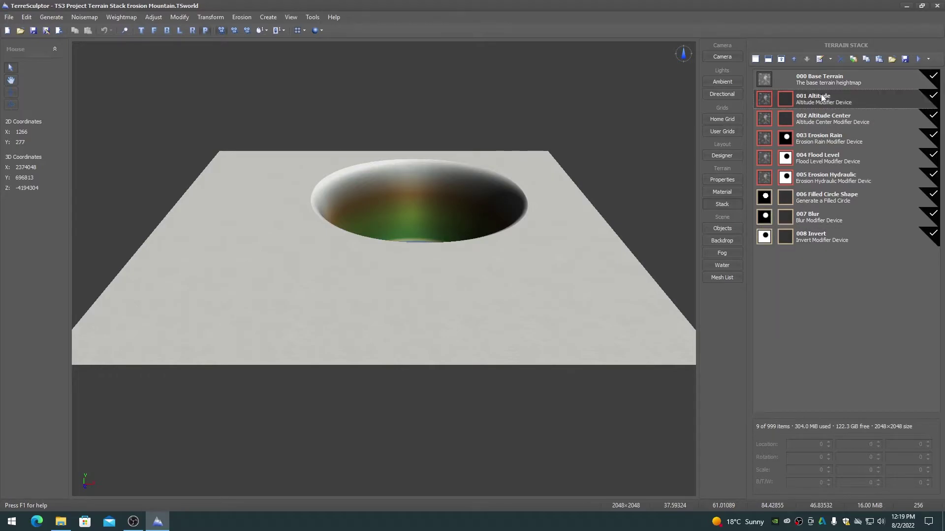
left_click(822, 120)
left_click(821, 141)
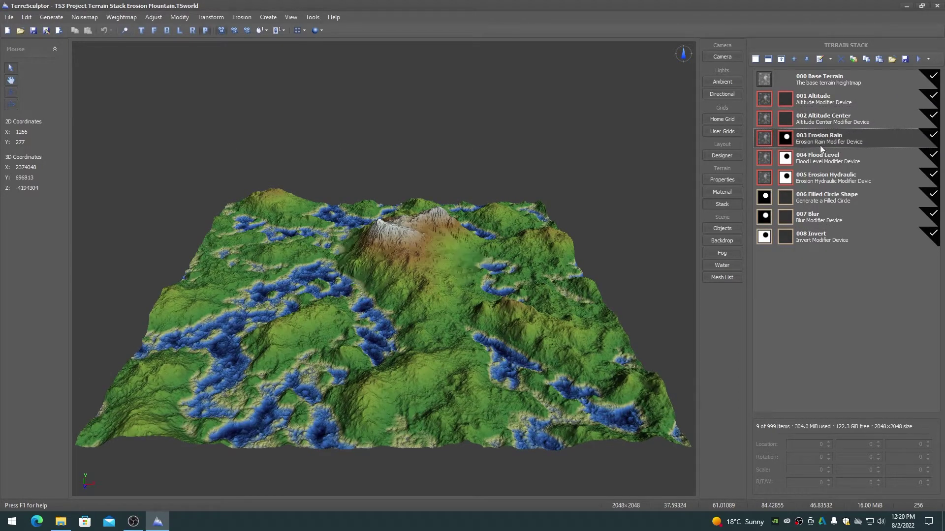
left_click(822, 161)
left_click(821, 181)
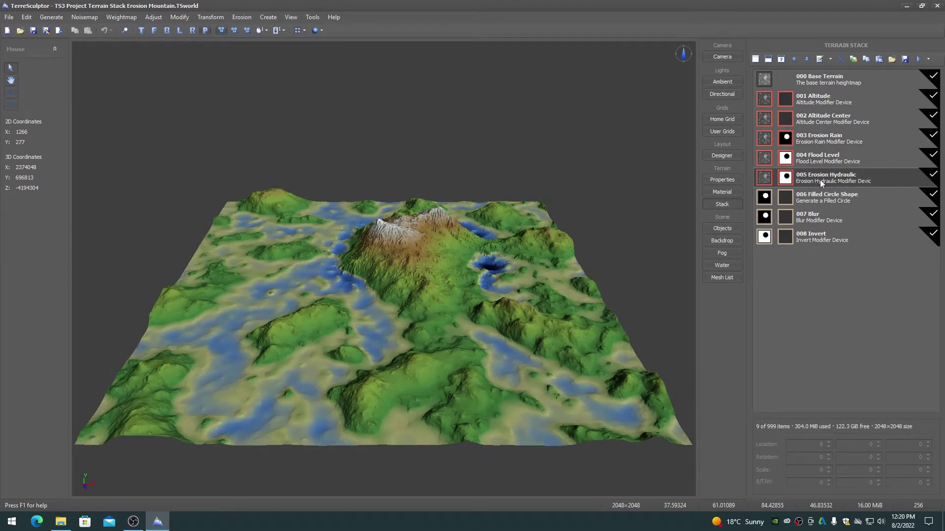
Collapse the stack into a single Base Terrain and orbit the resulting mountain.
left_click(781, 59)
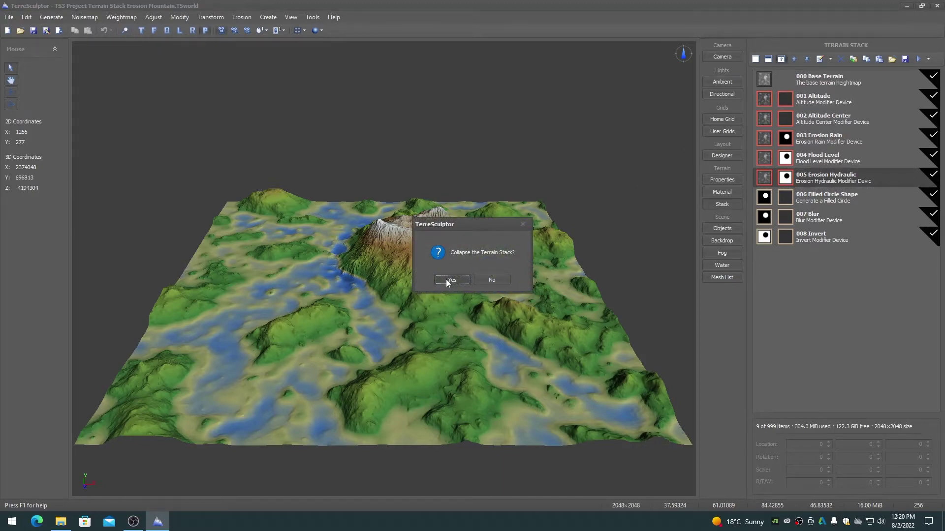
left_click(451, 280)
left_click_drag(446, 279, 529, 295)
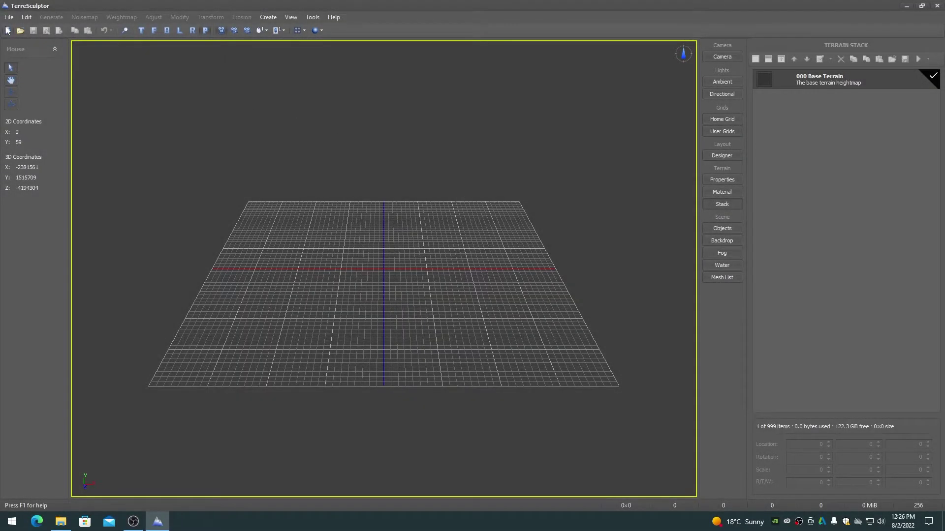
Create a new 1024x1024 terrain and load the saved .TSstack file into it.
key("ctrl+n")
double_click(424, 212)
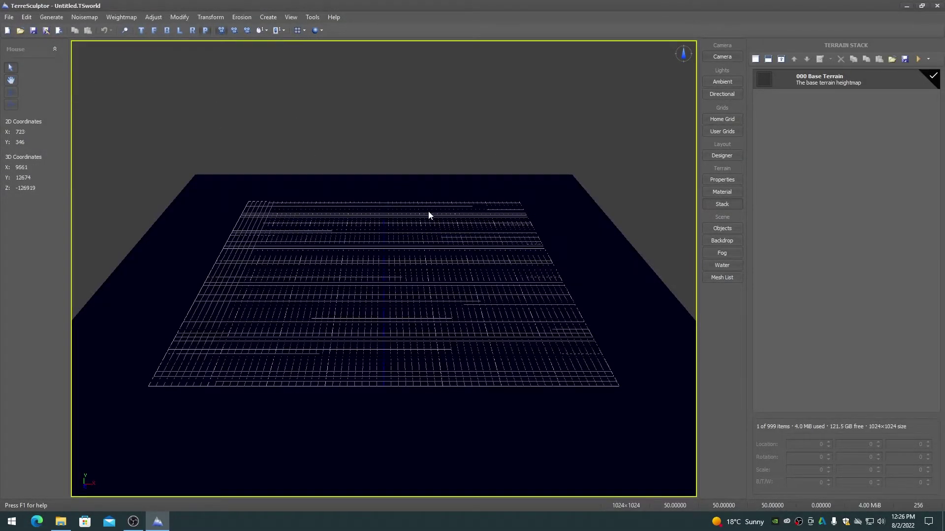
left_click(891, 60)
double_click(404, 179)
left_click(451, 280)
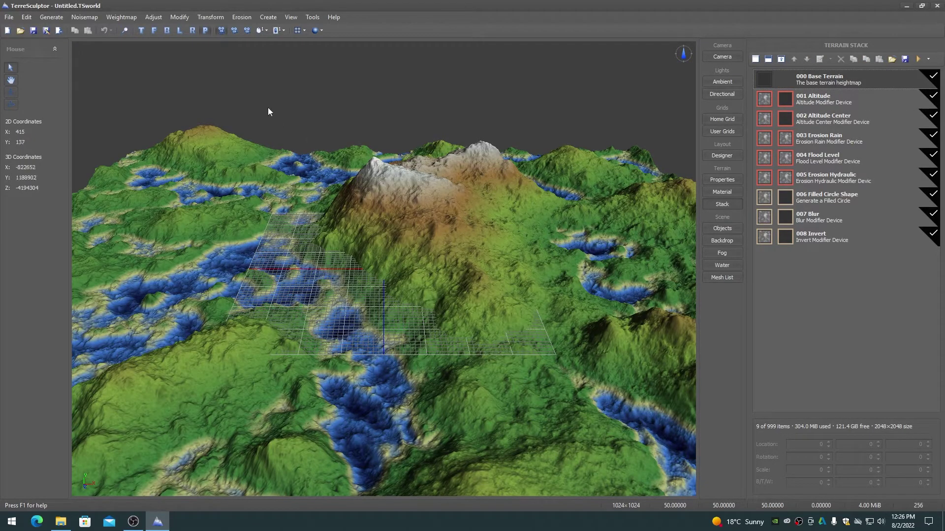
Build the loaded nine-item stack and bring up the Save Terrain Stack As dialog.
left_click(125, 30)
left_click(918, 59)
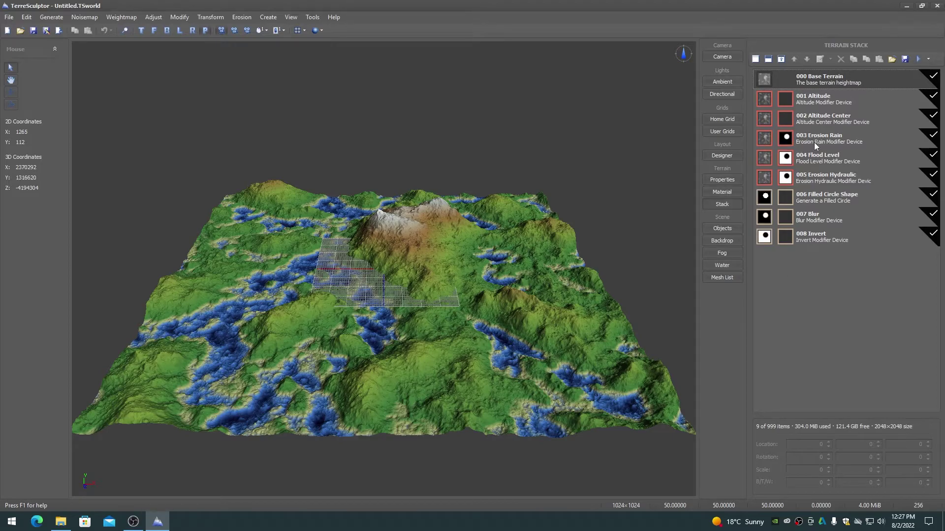
mouse_move(541, 295)
left_mouse_down()
mouse_move(418, 275)
mouse_move(537, 283)
left_mouse_up()
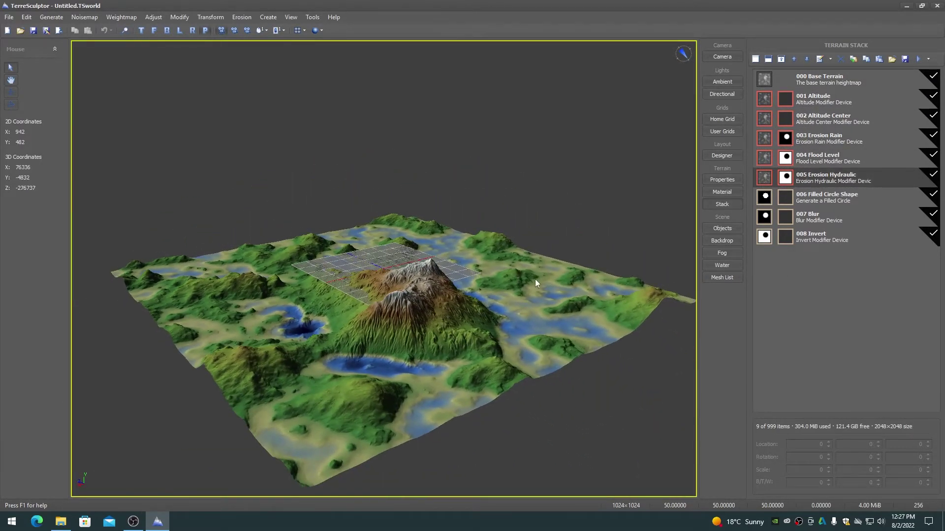
left_click(906, 59)
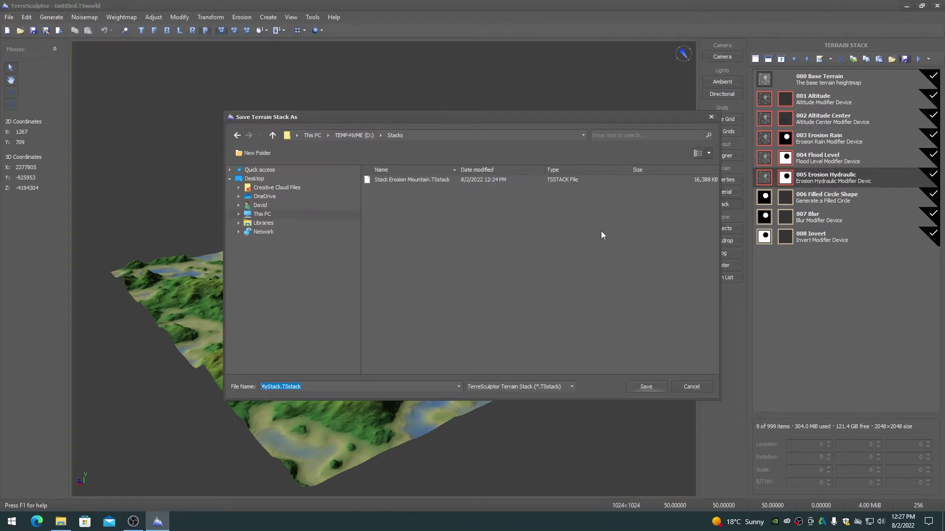
Save the stack as MyStack.TSstack, answering the base heightmap prompt and confirmation.
left_click(646, 386)
left_click(460, 284)
left_click(477, 284)
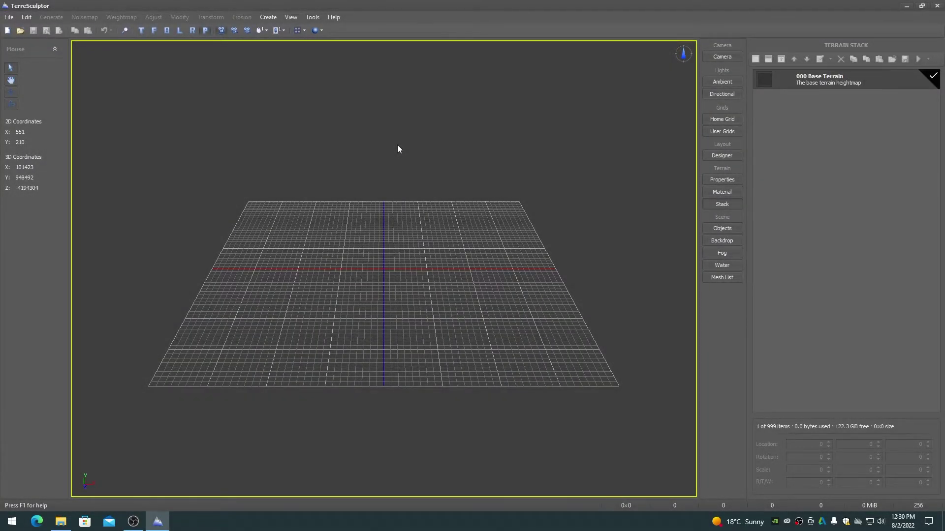
Open the Eroded Crater .TSworld project and fit the whole terrain in view.
left_click(20, 30)
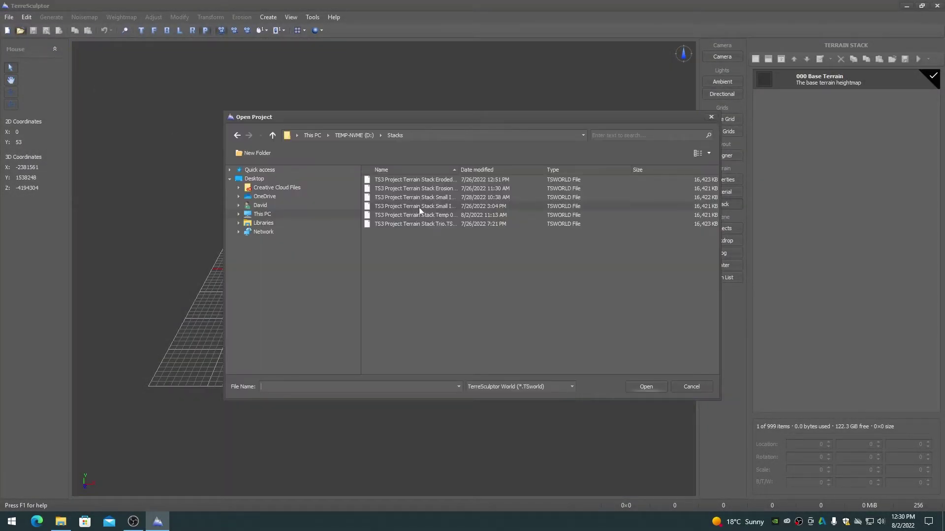
left_click_drag(459, 170, 533, 170)
double_click(452, 179)
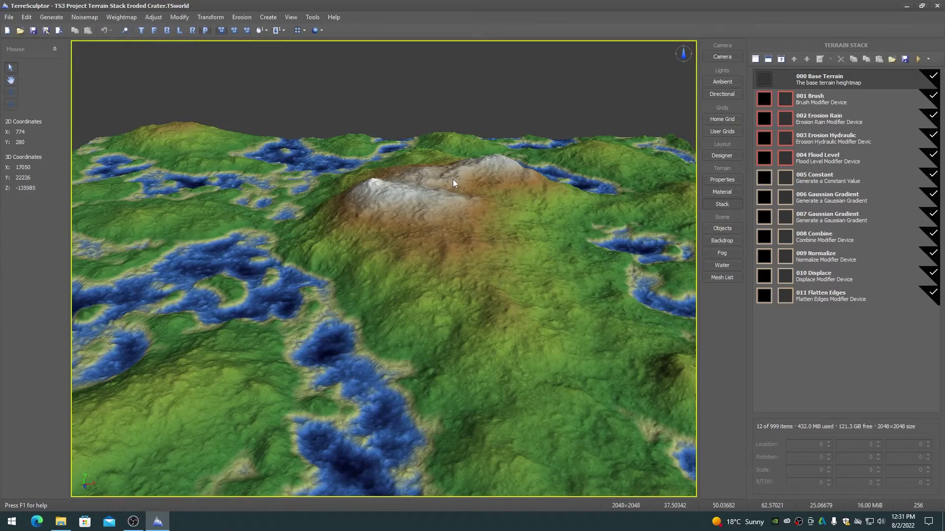
left_click(124, 30)
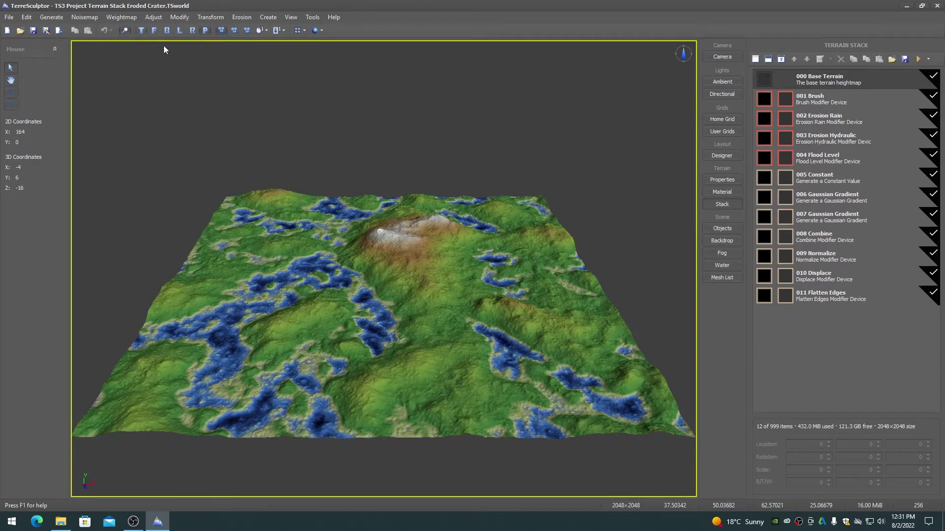